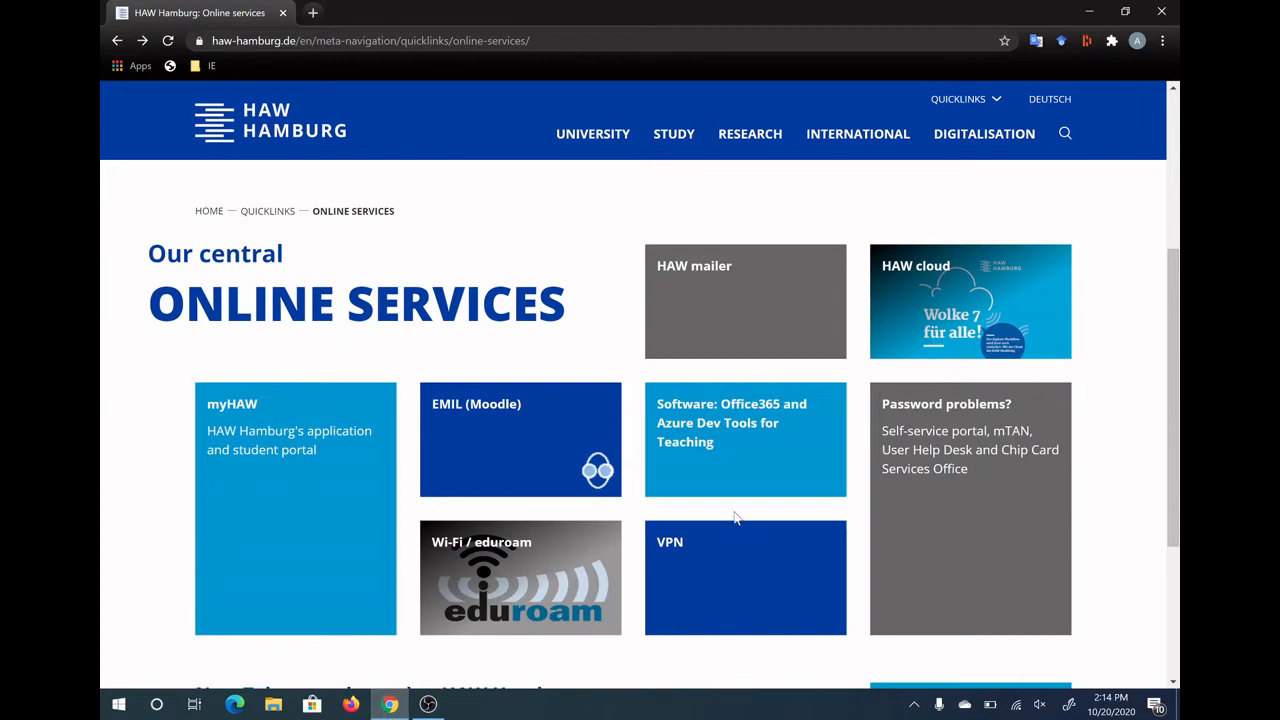
Bring up the context menu on HAW Hamburg's Online Services page
right_click(651, 373)
Open the HAW cloud service page from Online Services
click(629, 352)
click(925, 278)
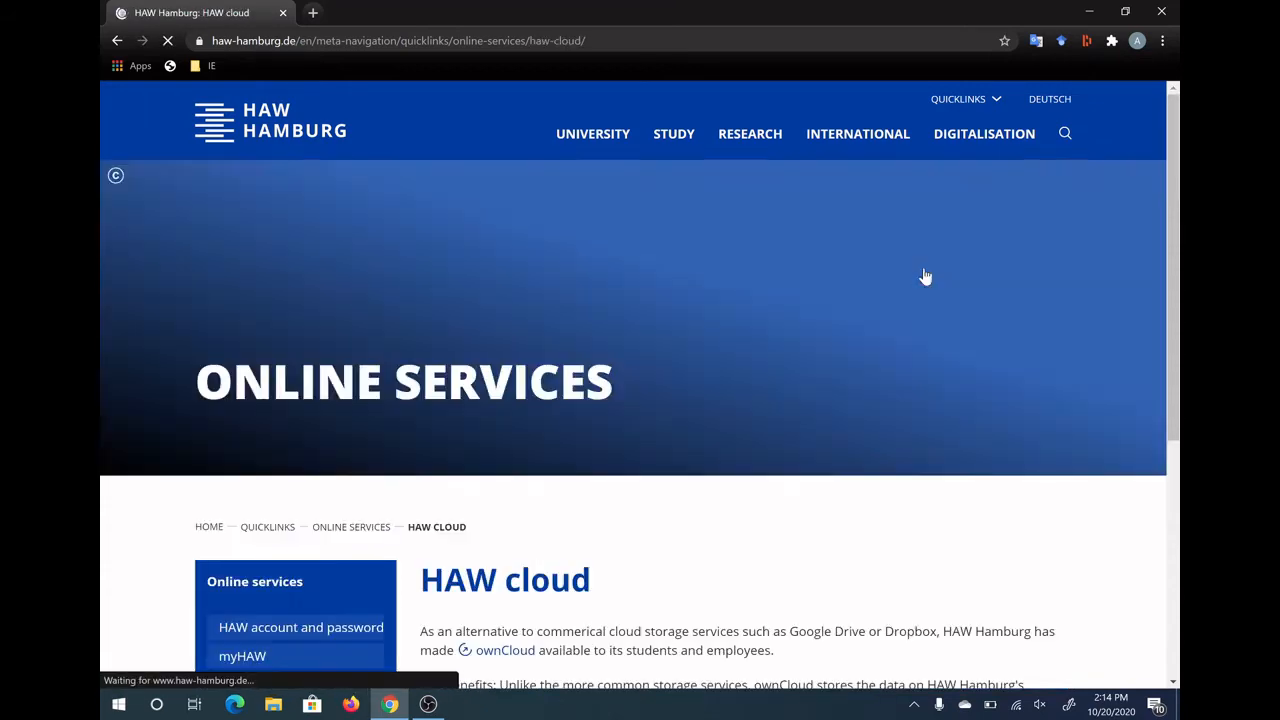
scroll(795, 284, down, 4)
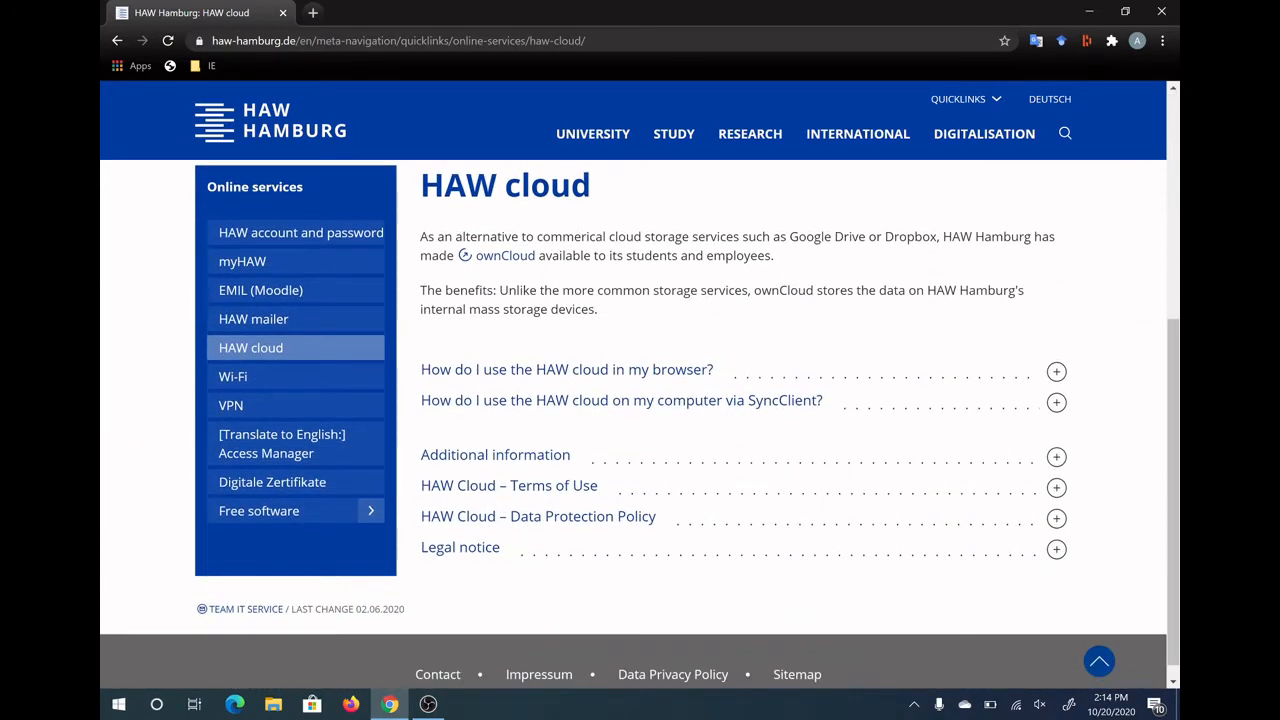
click(675, 410)
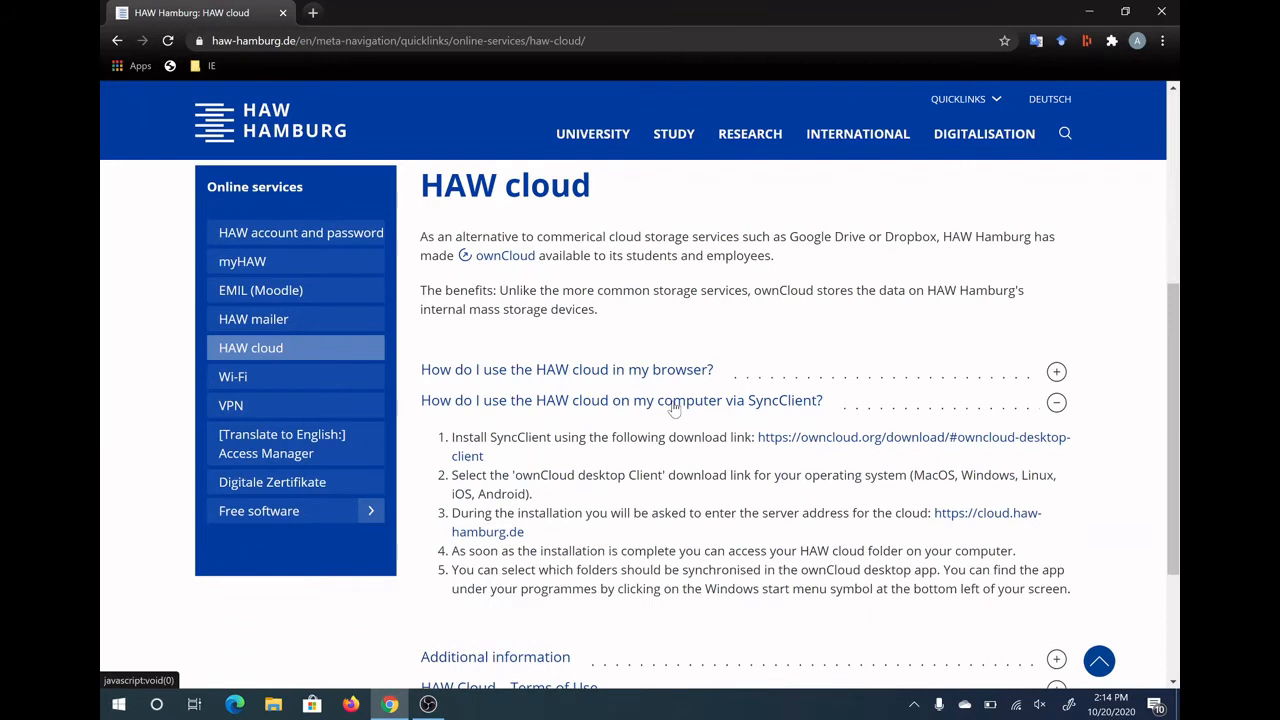
scroll(675, 410, down, 1)
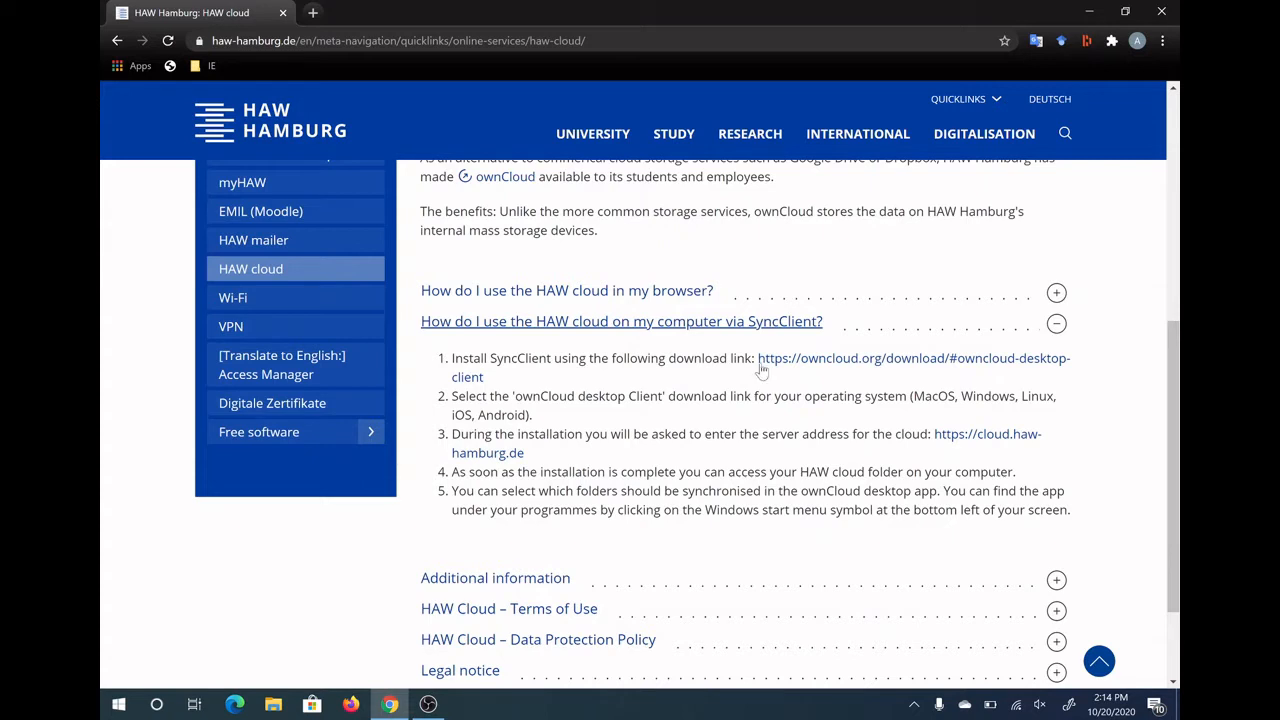
right_click(955, 443)
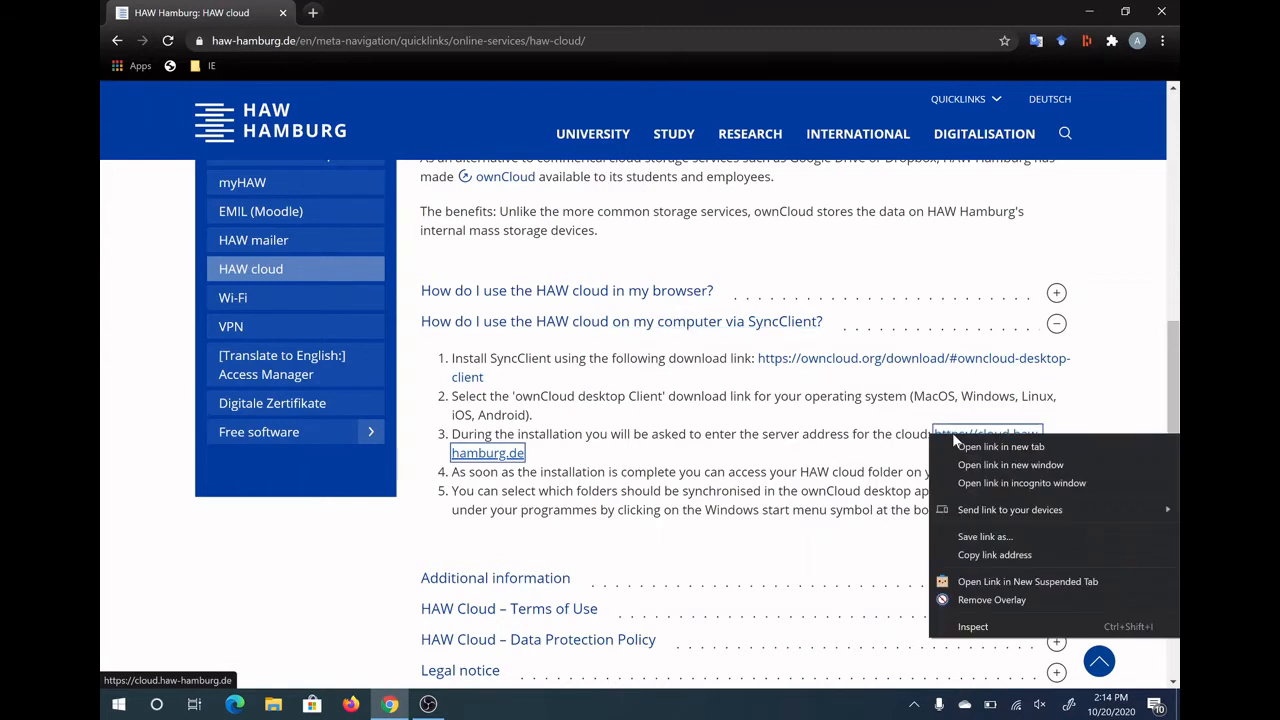
click(984, 555)
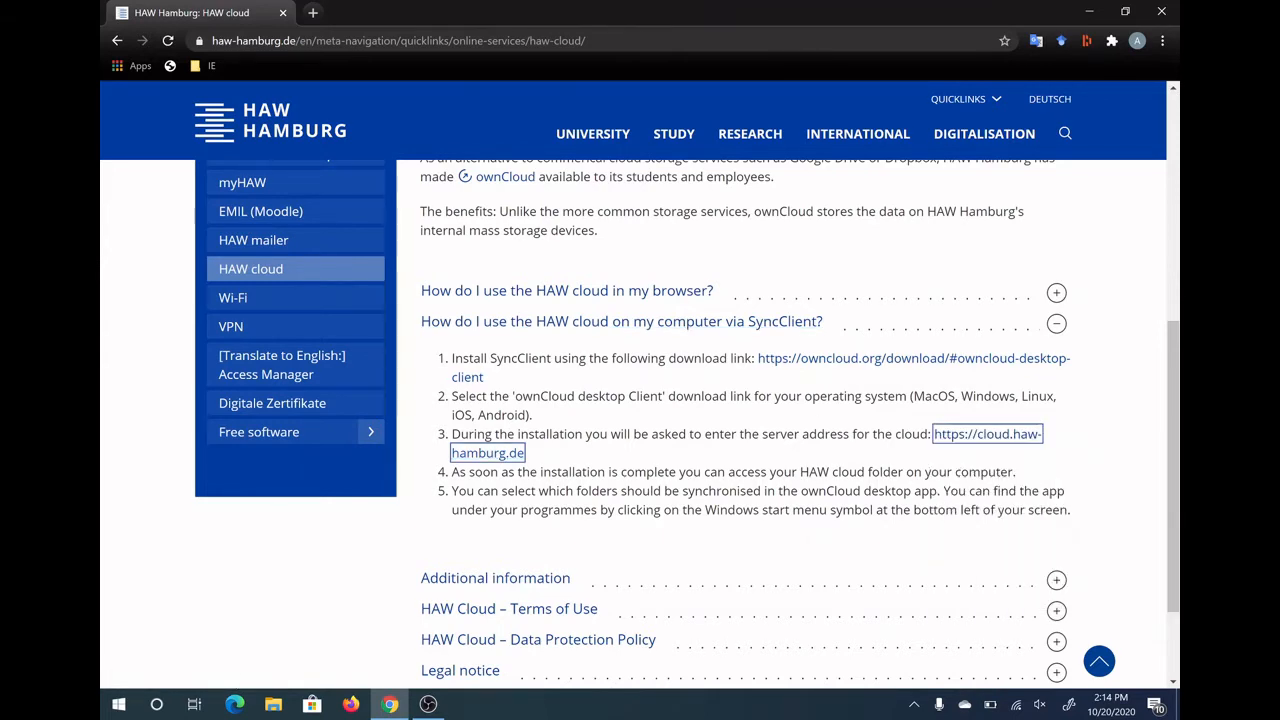
Download the ownCloud Desktop App 2.6.3 Windows .msi installer from owncloud.com/desktop-app
click(786, 367)
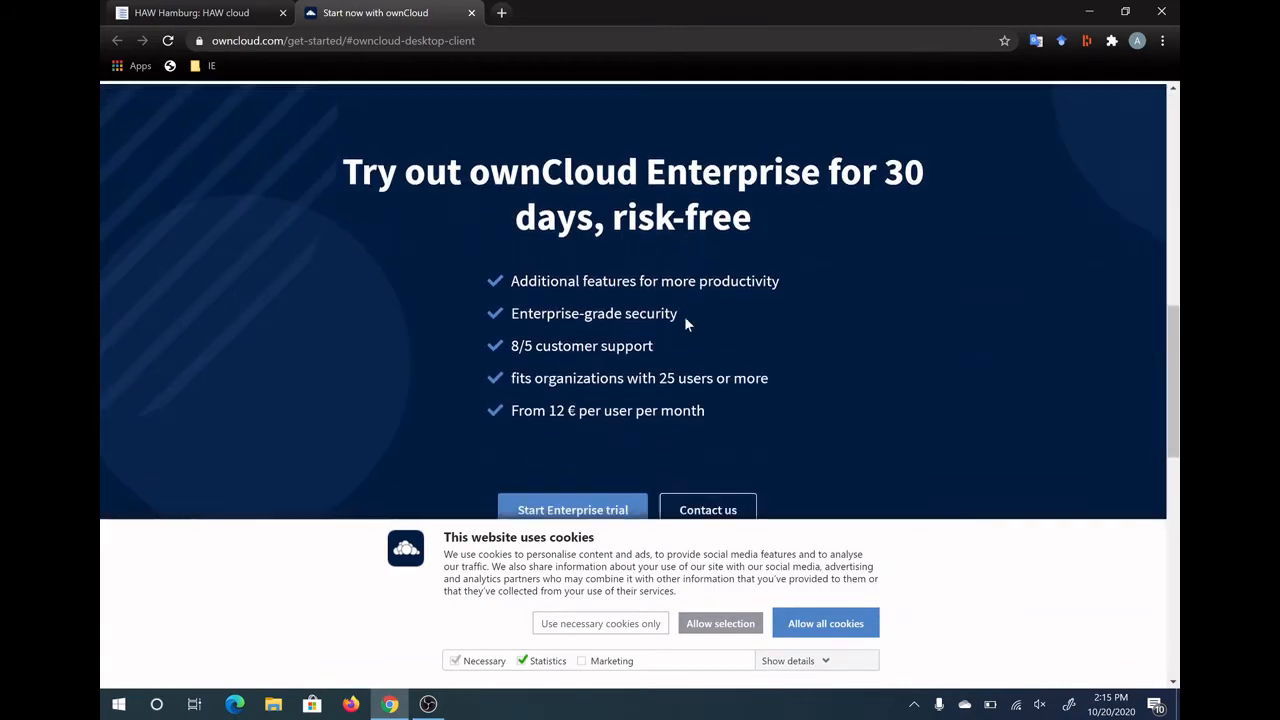
scroll(686, 318, down, 2)
scroll(685, 317, up, 2)
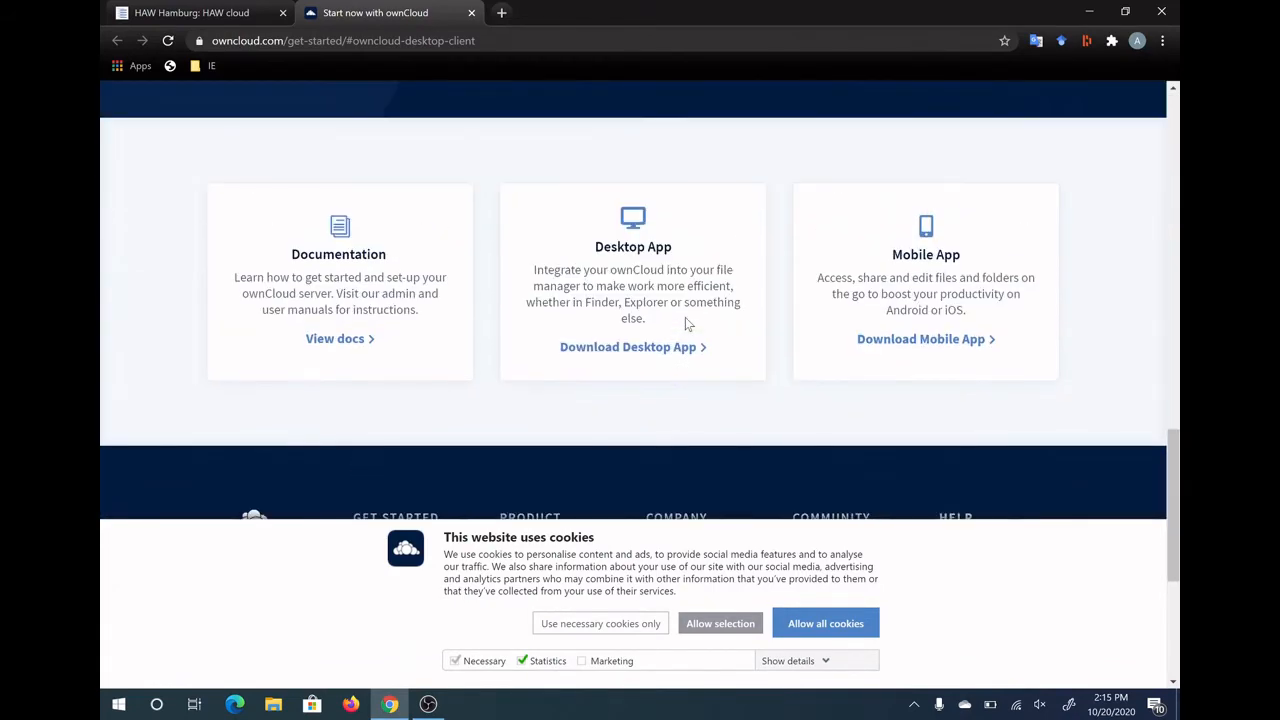
click(646, 363)
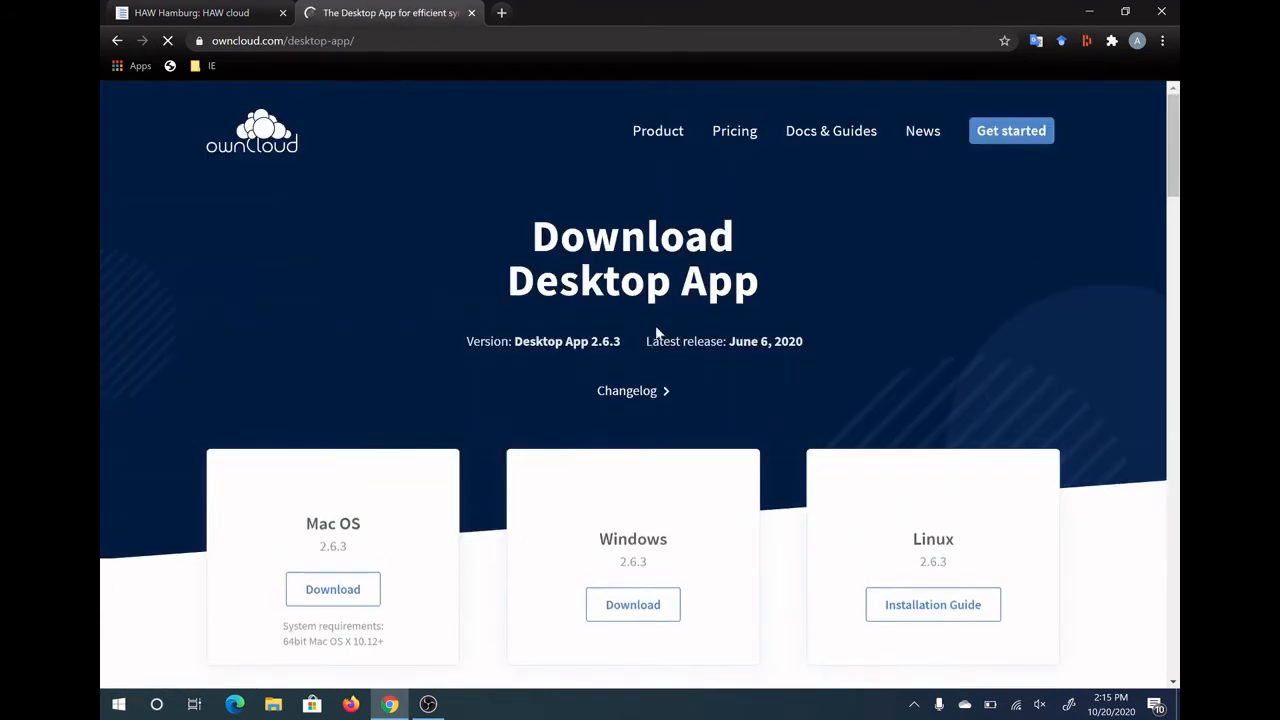
scroll(645, 352, down, 2)
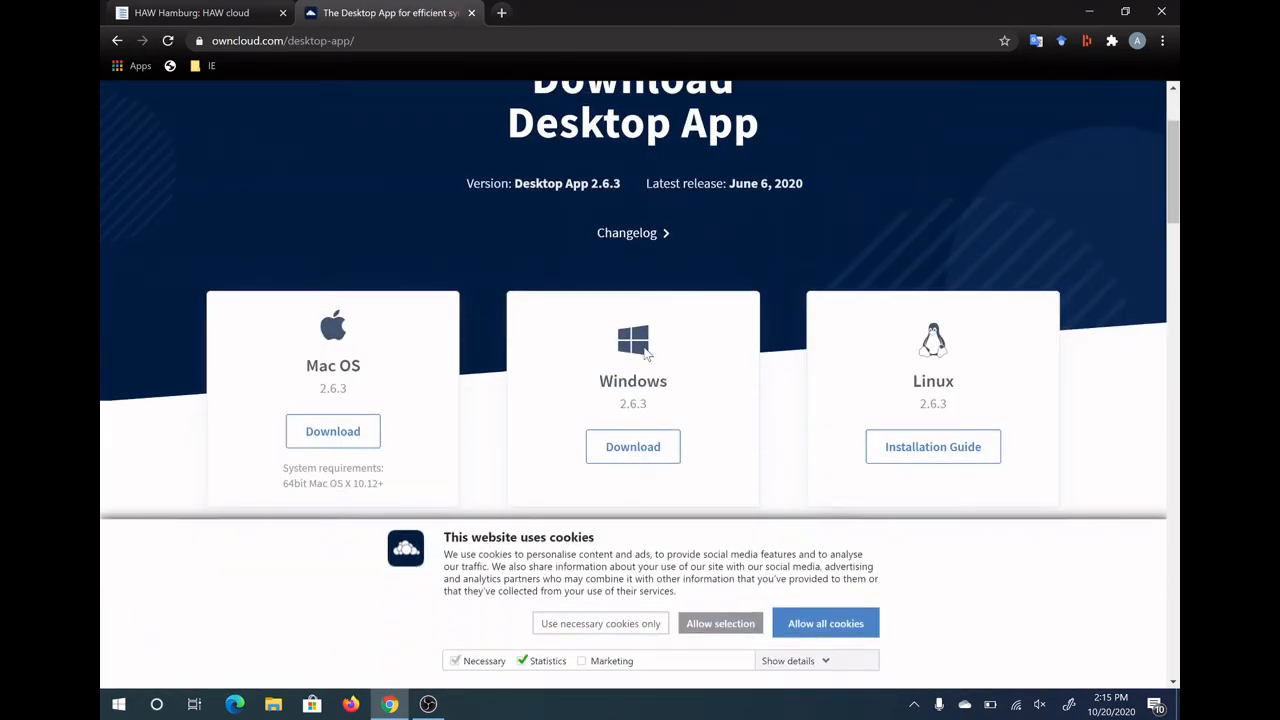
click(622, 452)
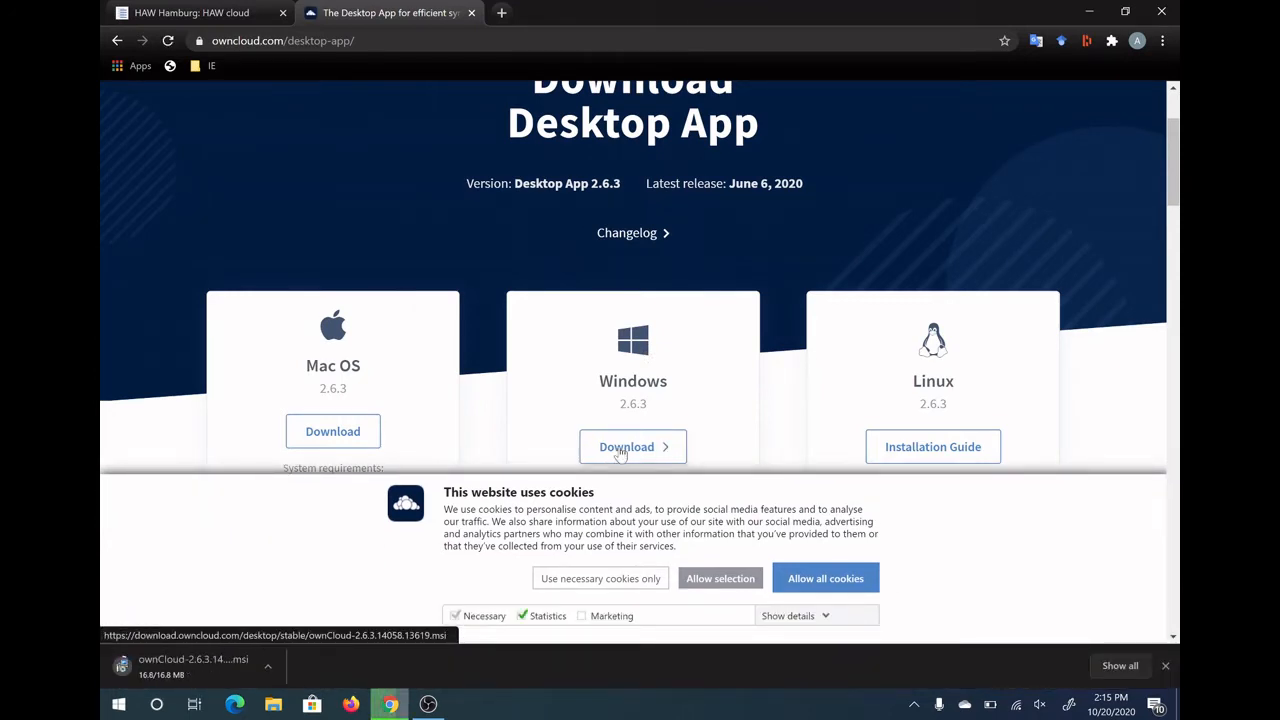
Install ownCloud with default options, launch it after setup, and decline the restart
click(184, 666)
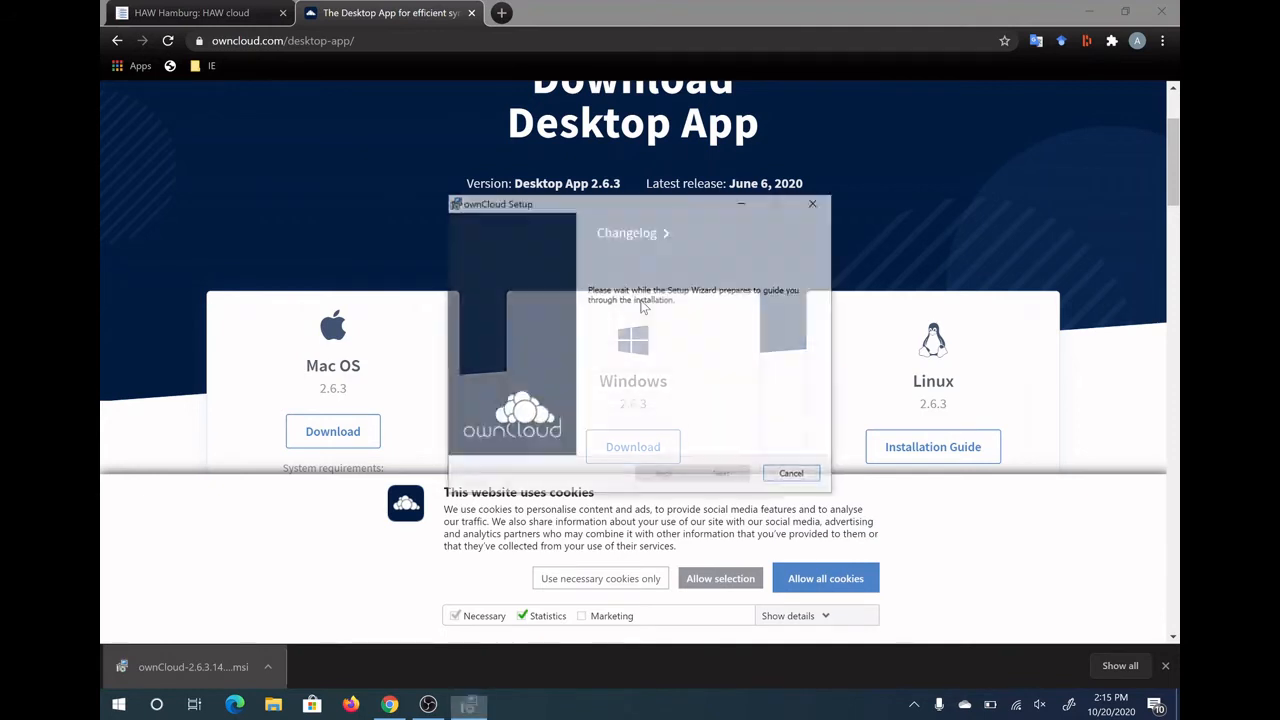
click(724, 477)
click(727, 477)
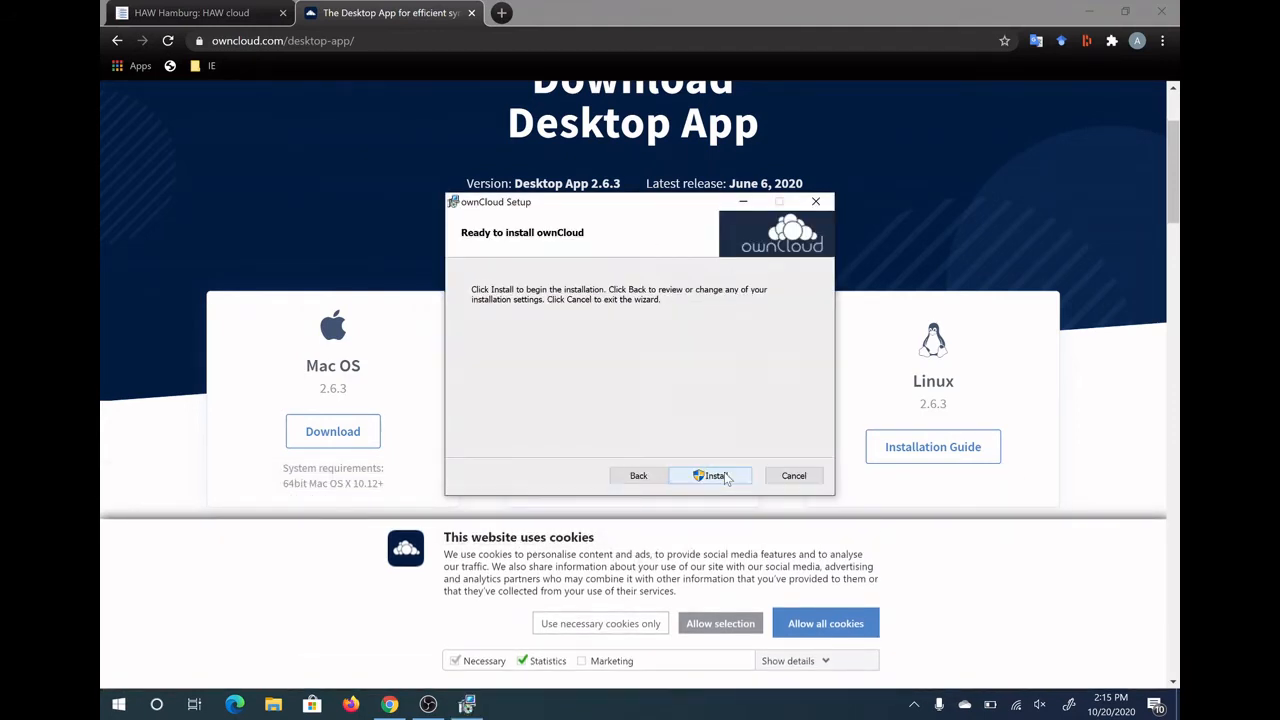
click(727, 477)
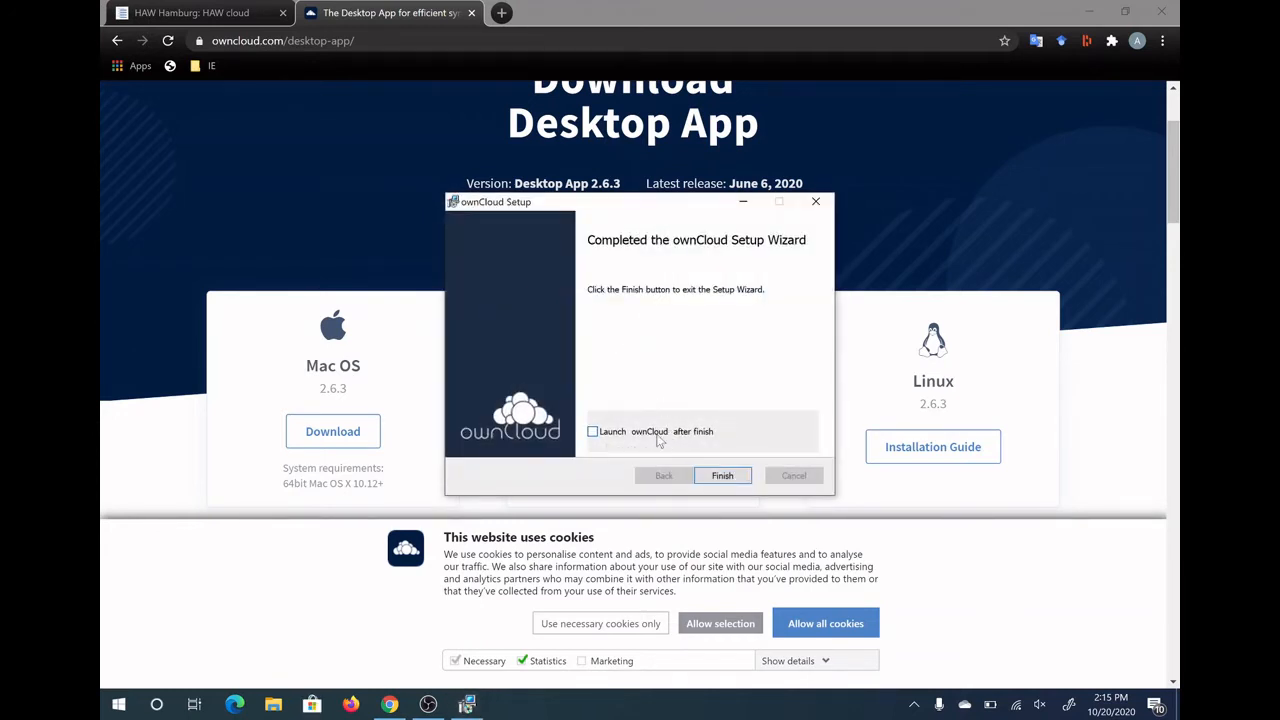
click(607, 436)
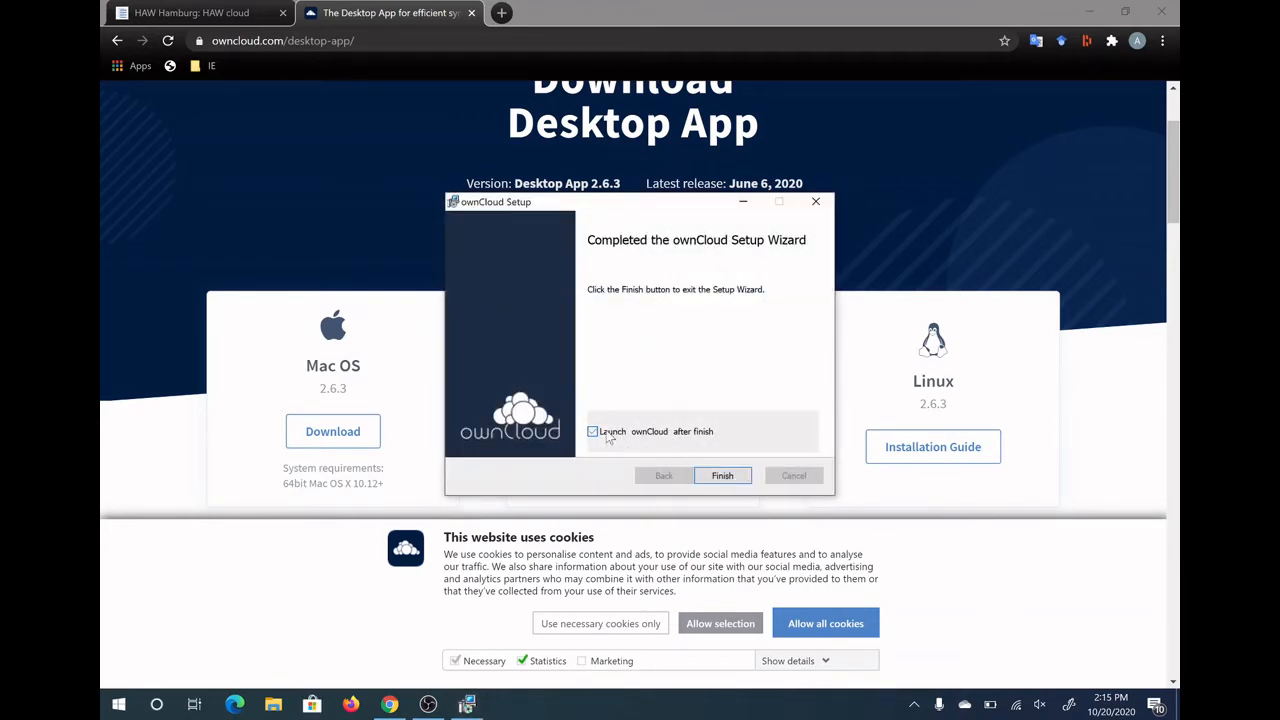
click(725, 476)
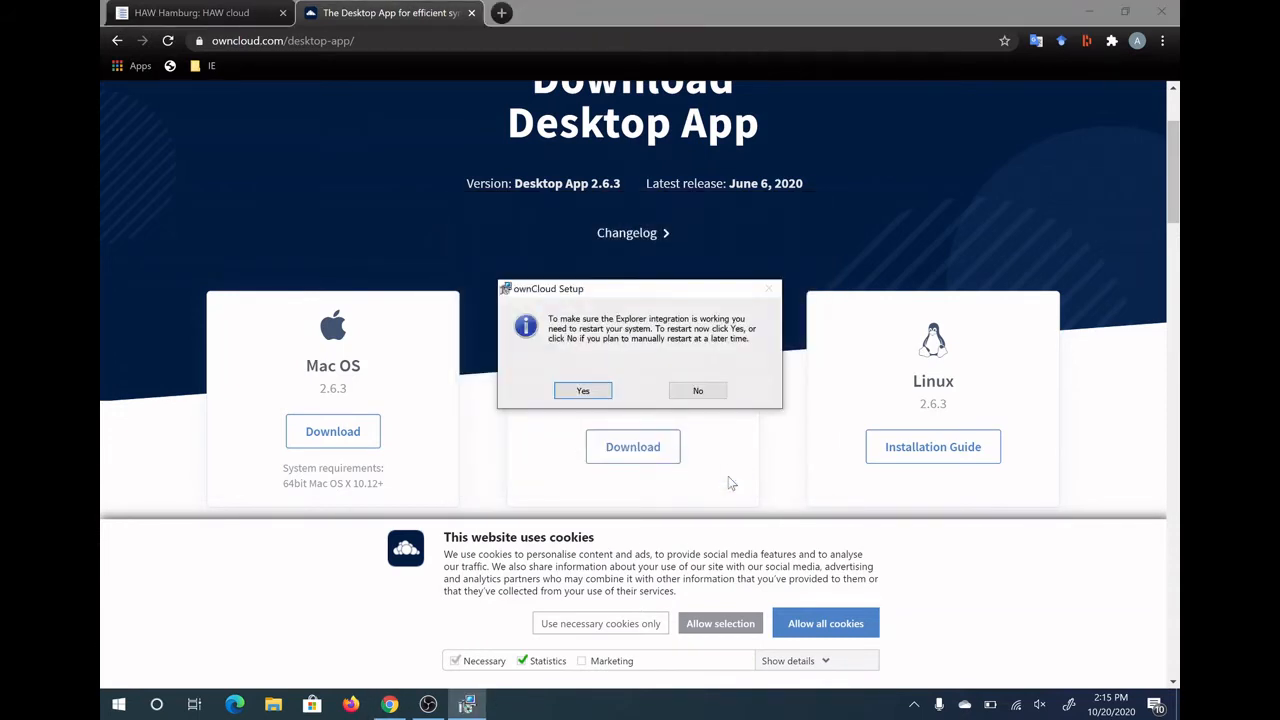
click(699, 390)
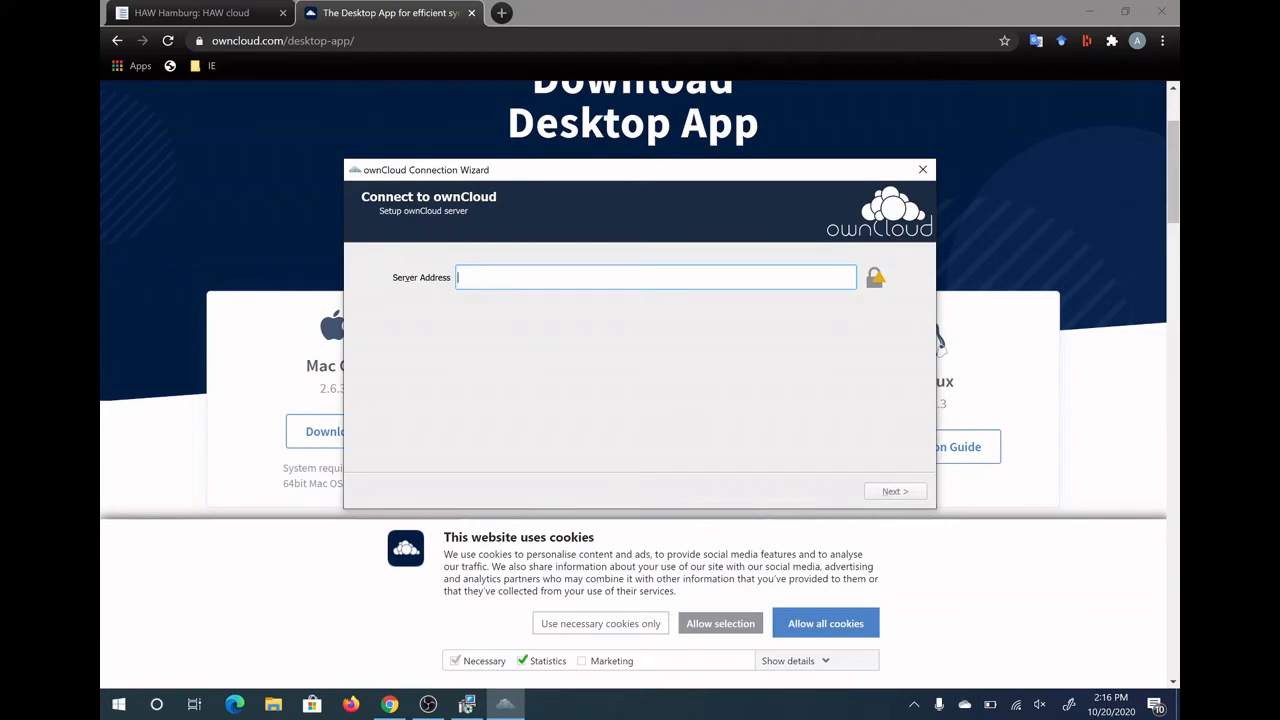
right_click(490, 279)
click(540, 362)
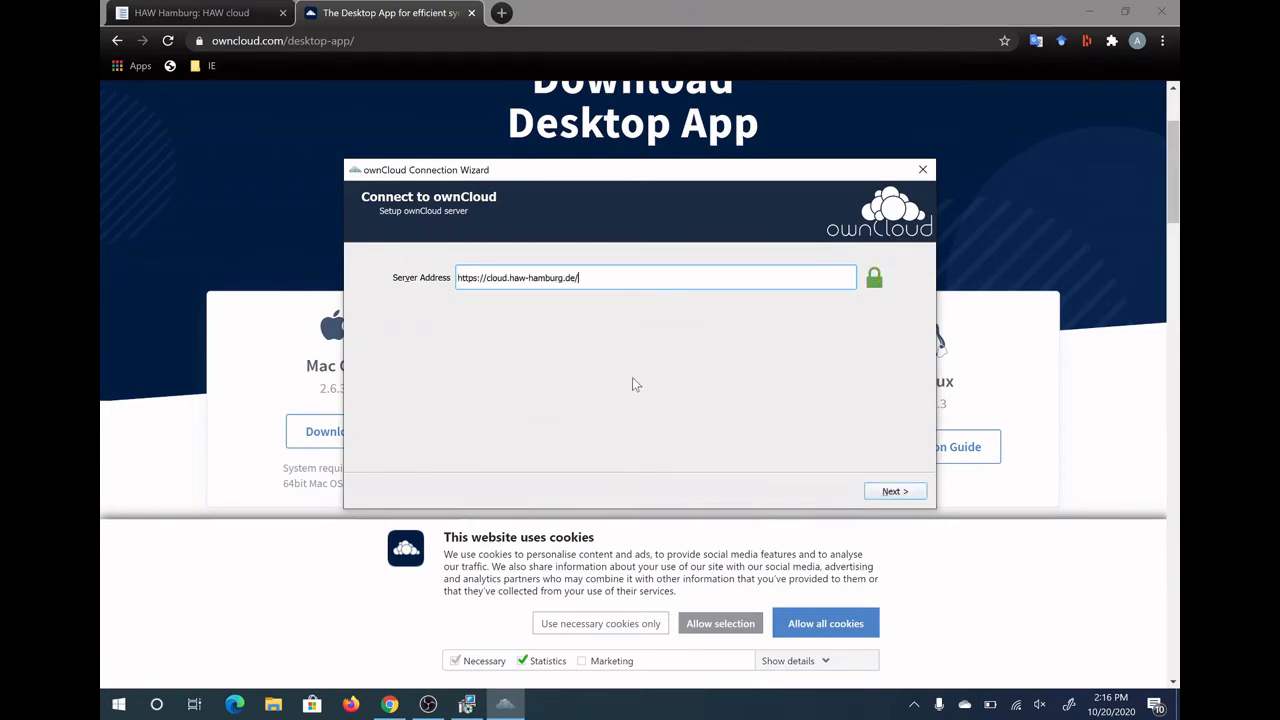
click(890, 492)
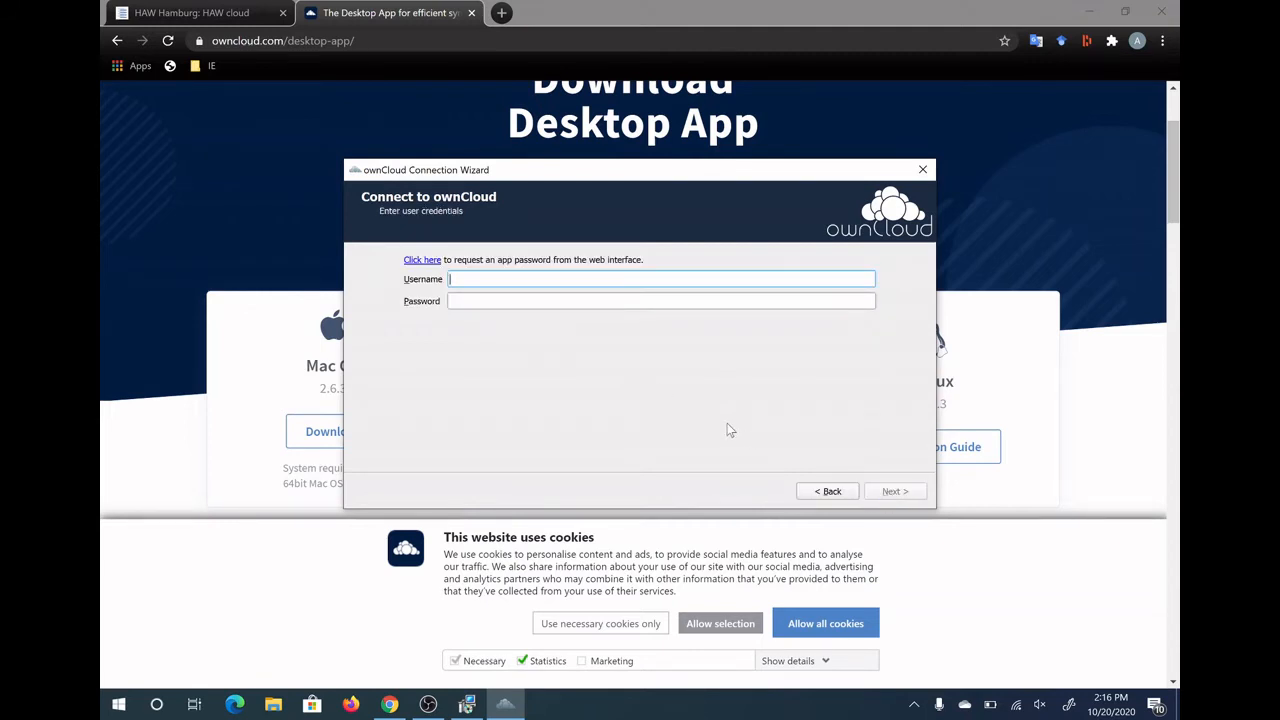
Log in with the HAW username and password, then connect to sync everything locally
text(acs162)
key(Tab)
text(*********)
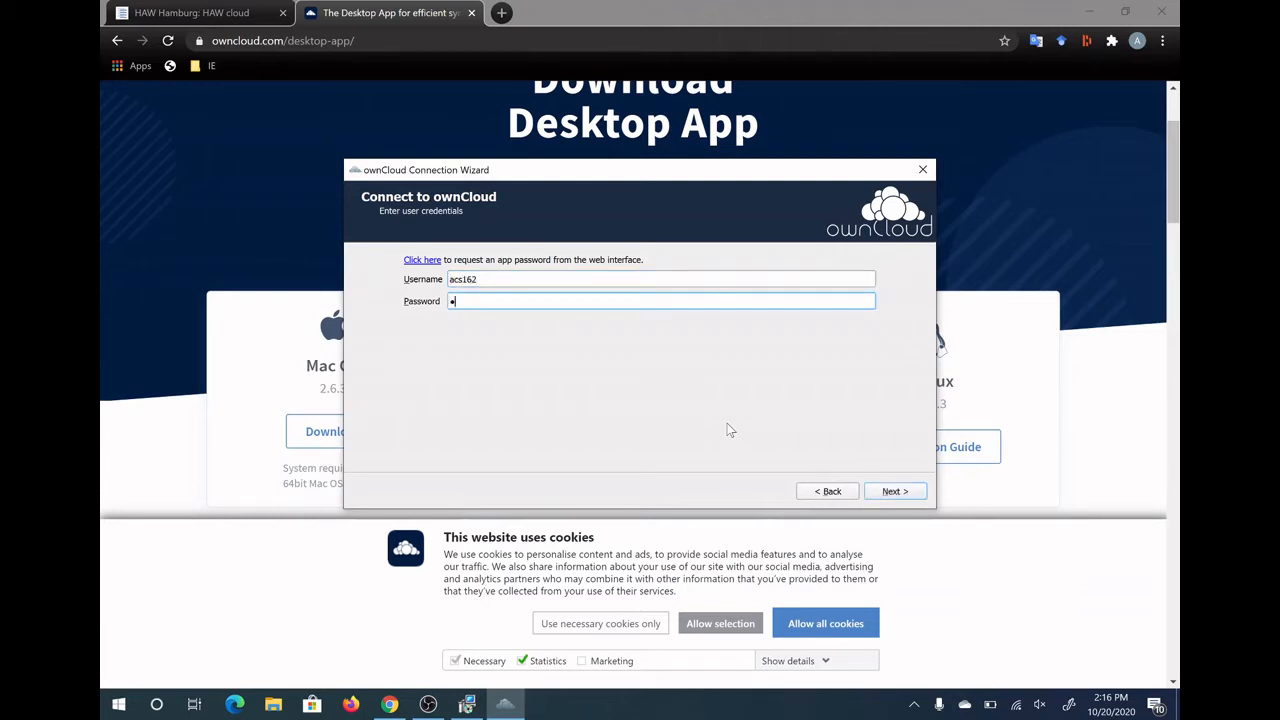
text(*******)
click(894, 491)
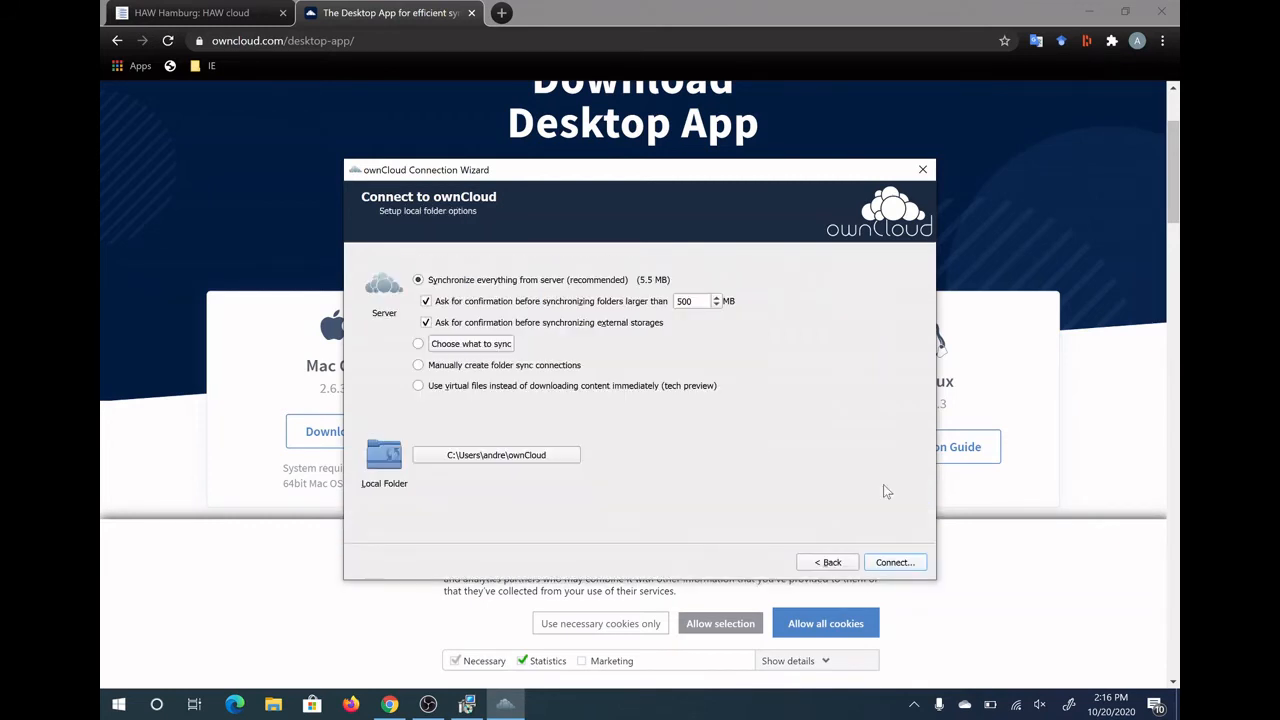
click(905, 565)
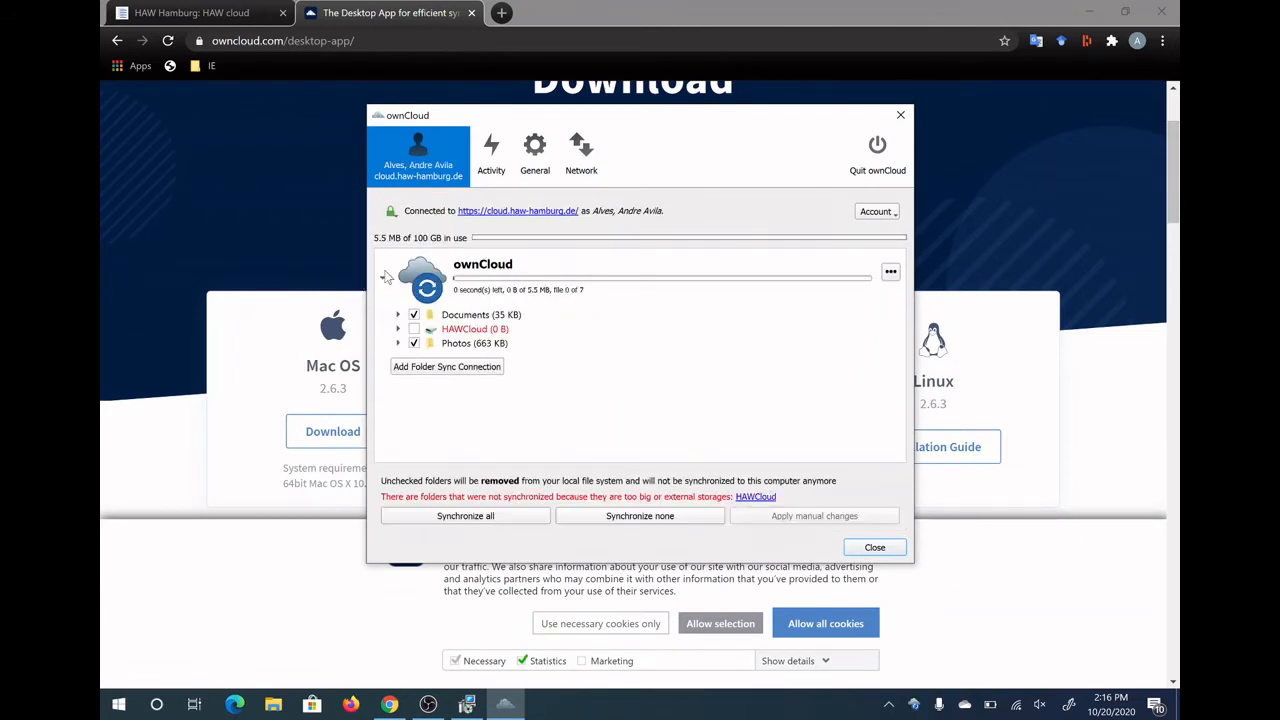
Include HAWCloud, synchronize all folders, and bring up File Explorer to check them
click(414, 330)
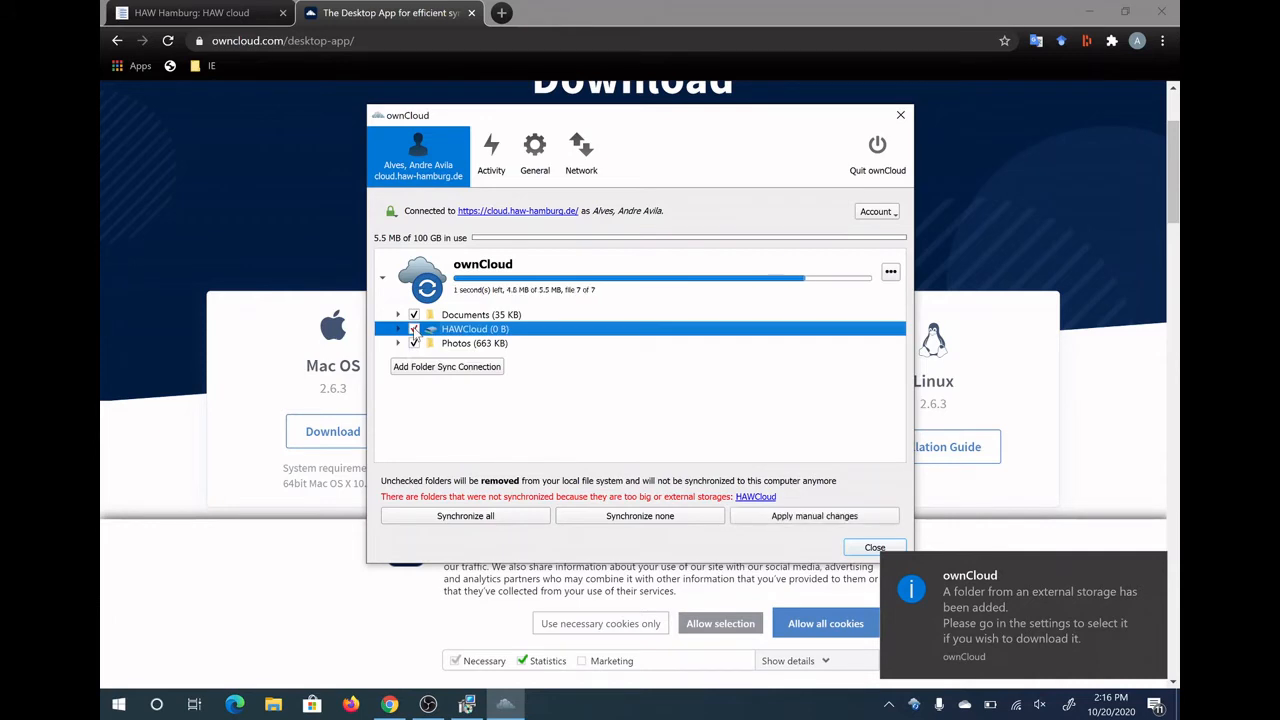
click(484, 514)
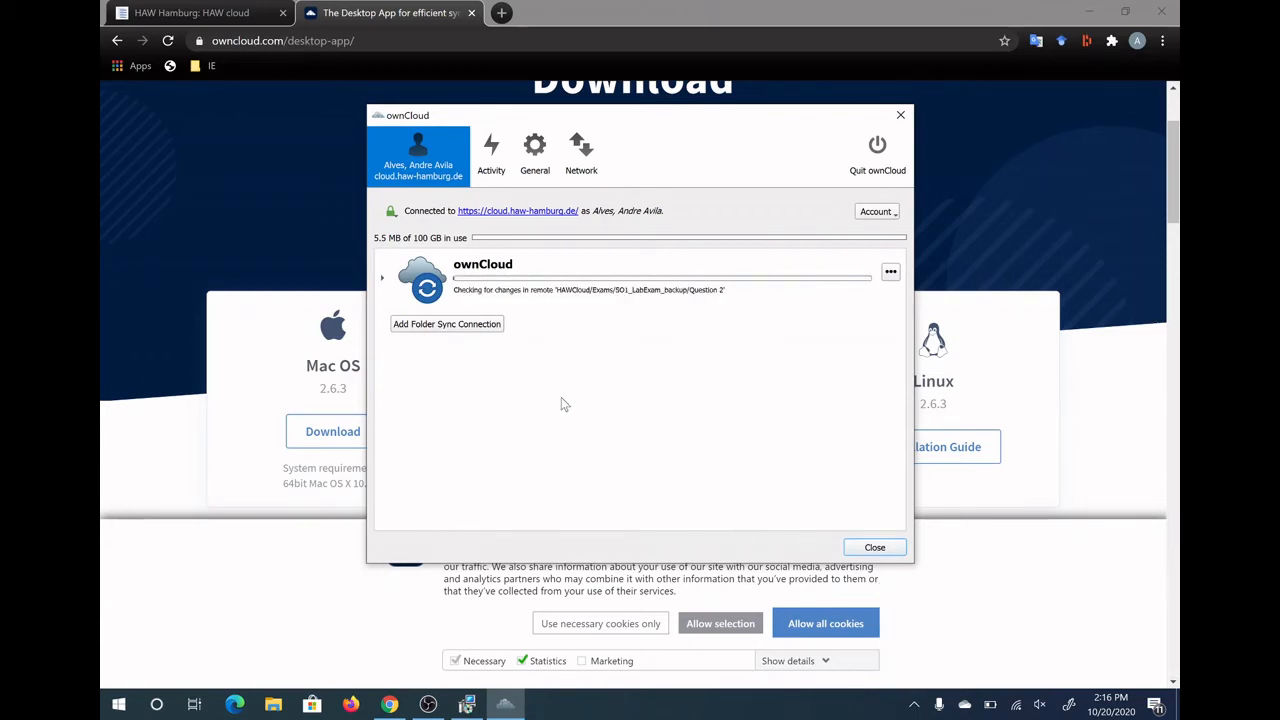
click(382, 279)
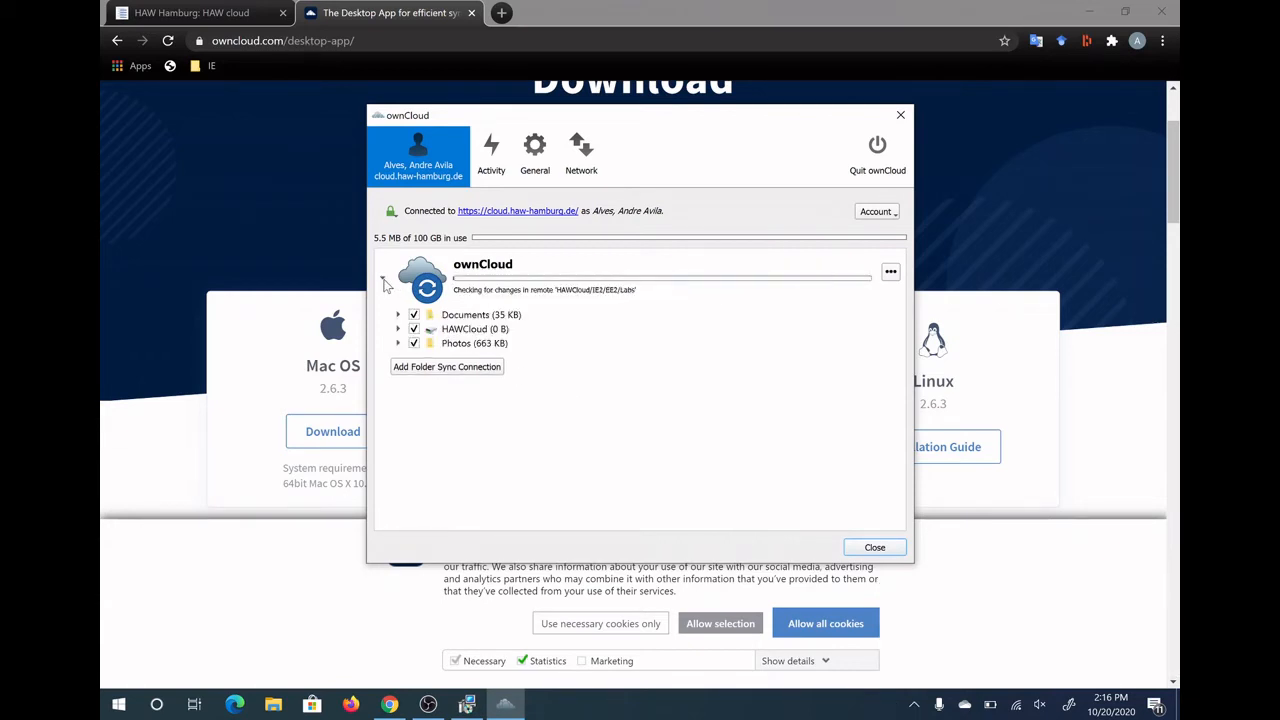
click(383, 280)
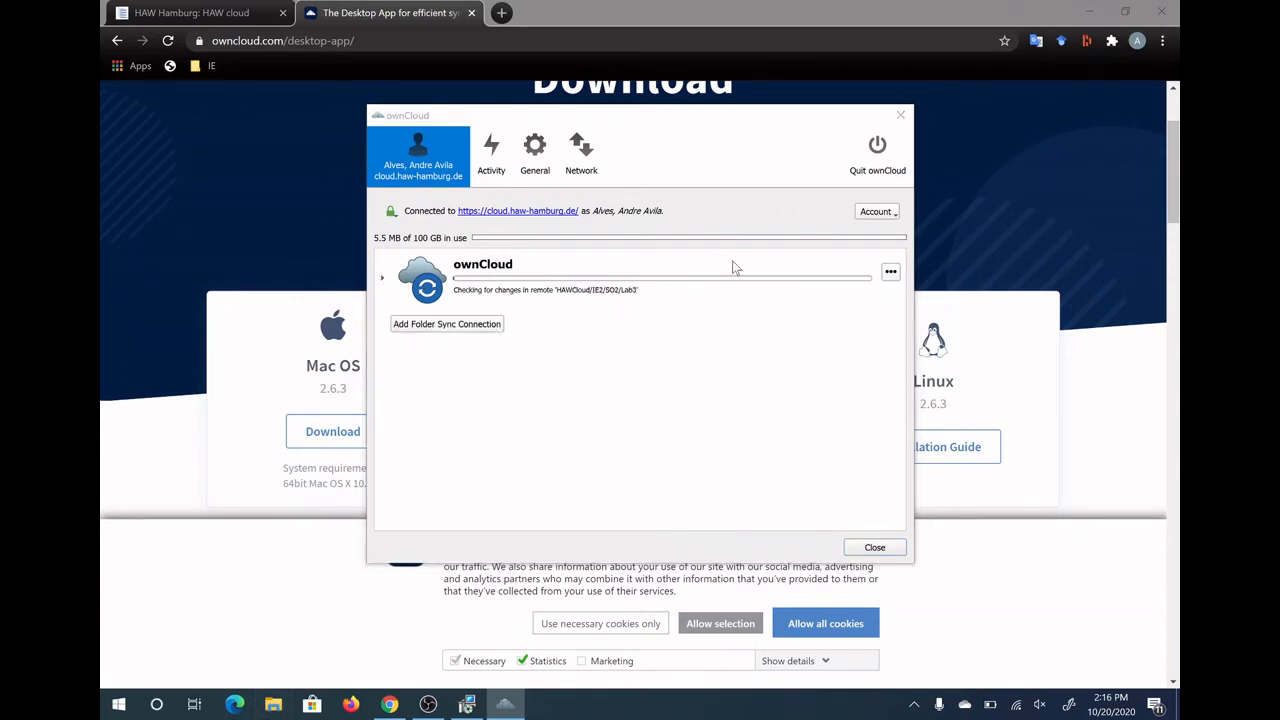
key(super+e)
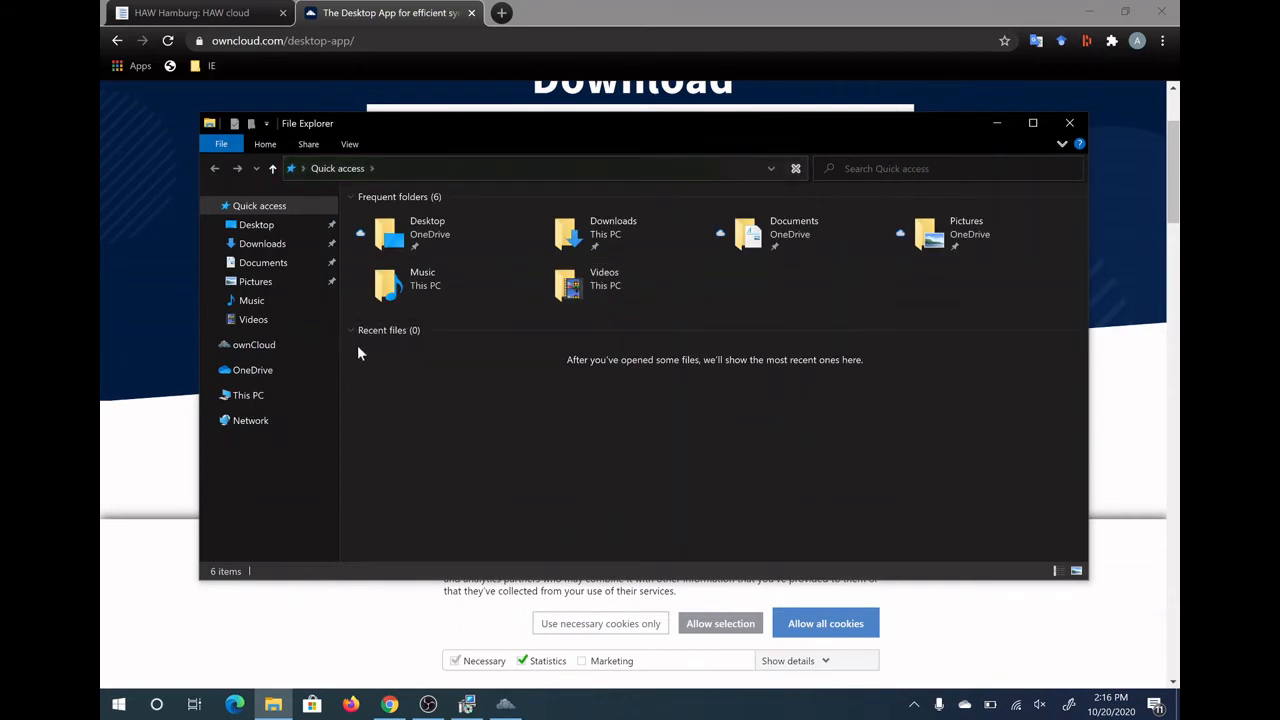
Browse ownCloud > HAWCloud in File Explorer to see the Exams and IE1 folders
click(209, 345)
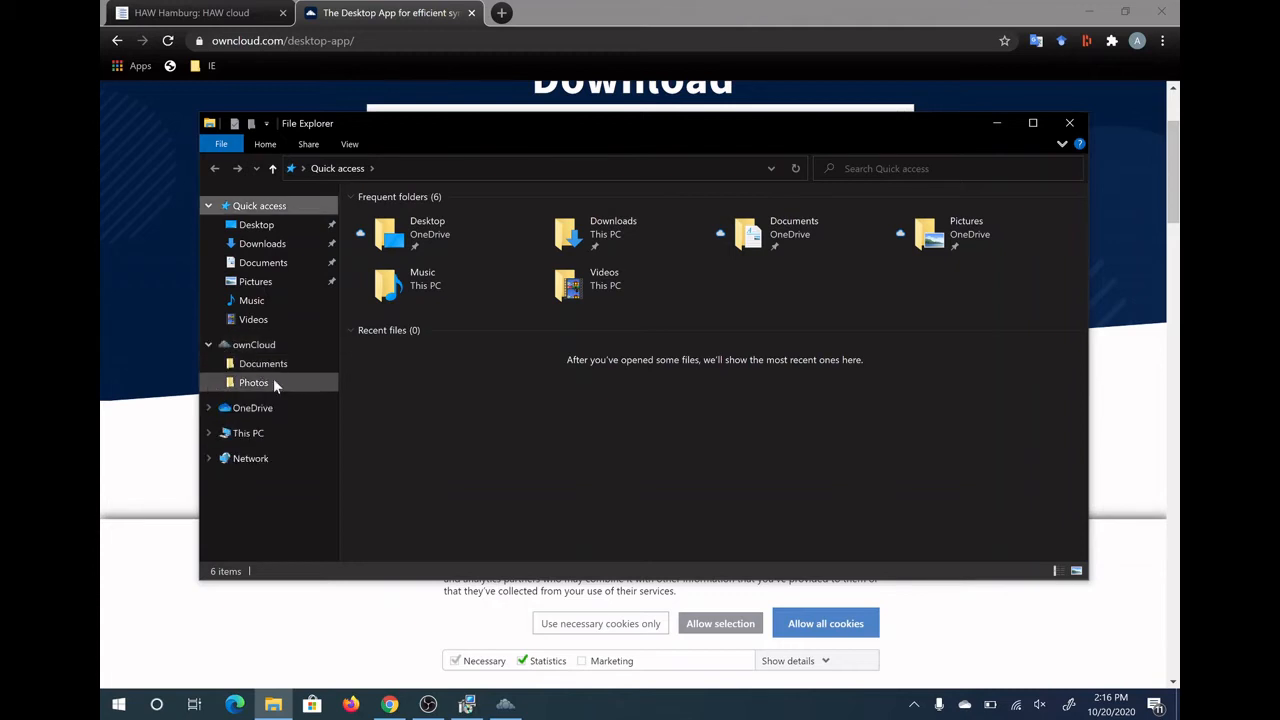
click(250, 347)
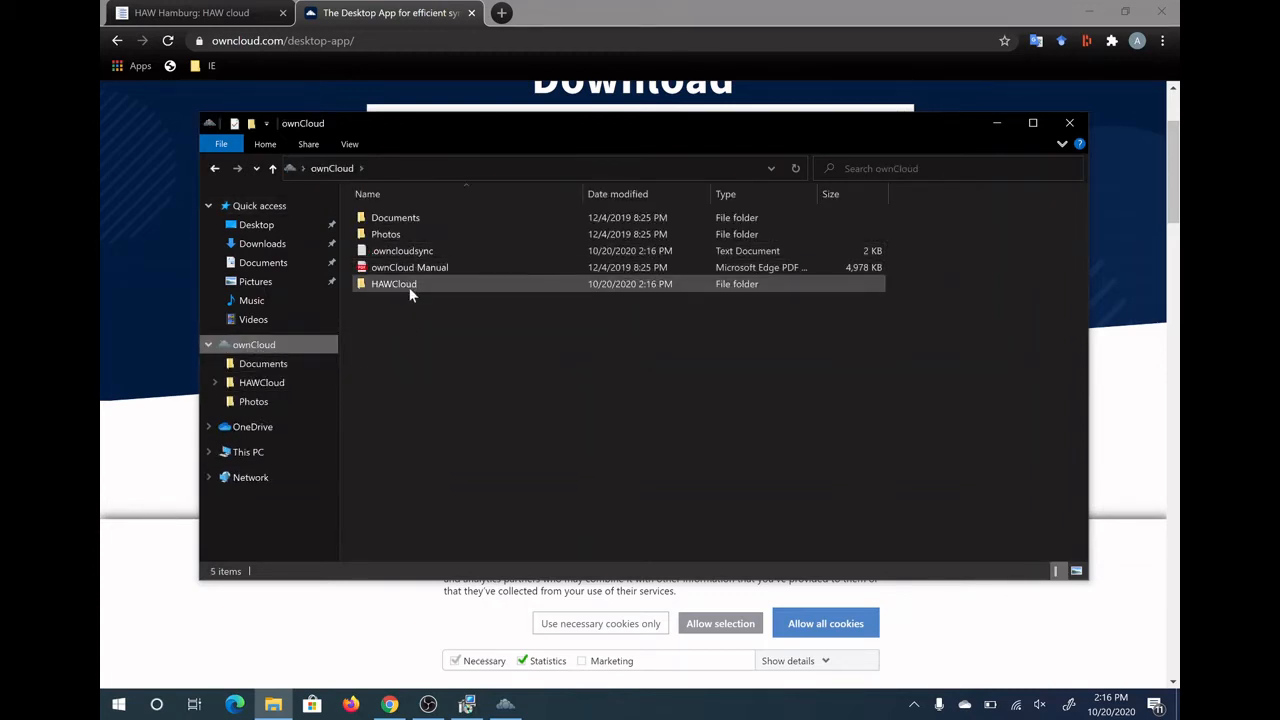
double_click(409, 286)
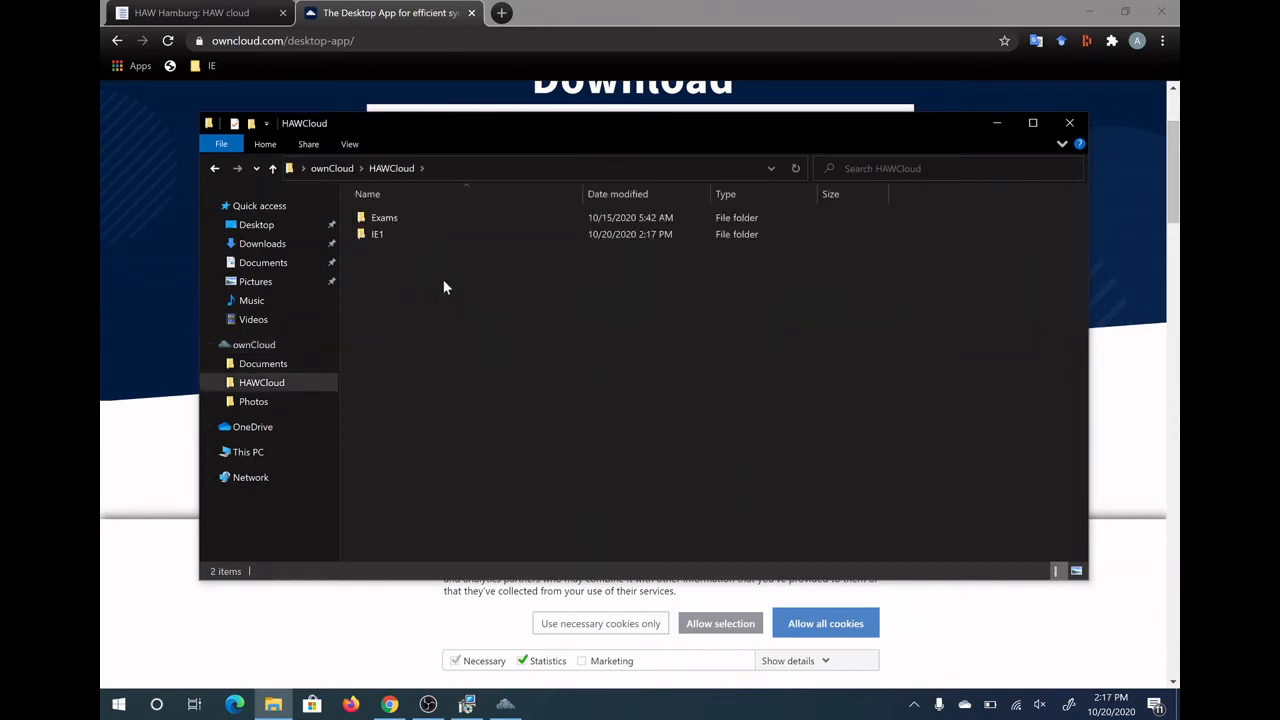
click(208, 345)
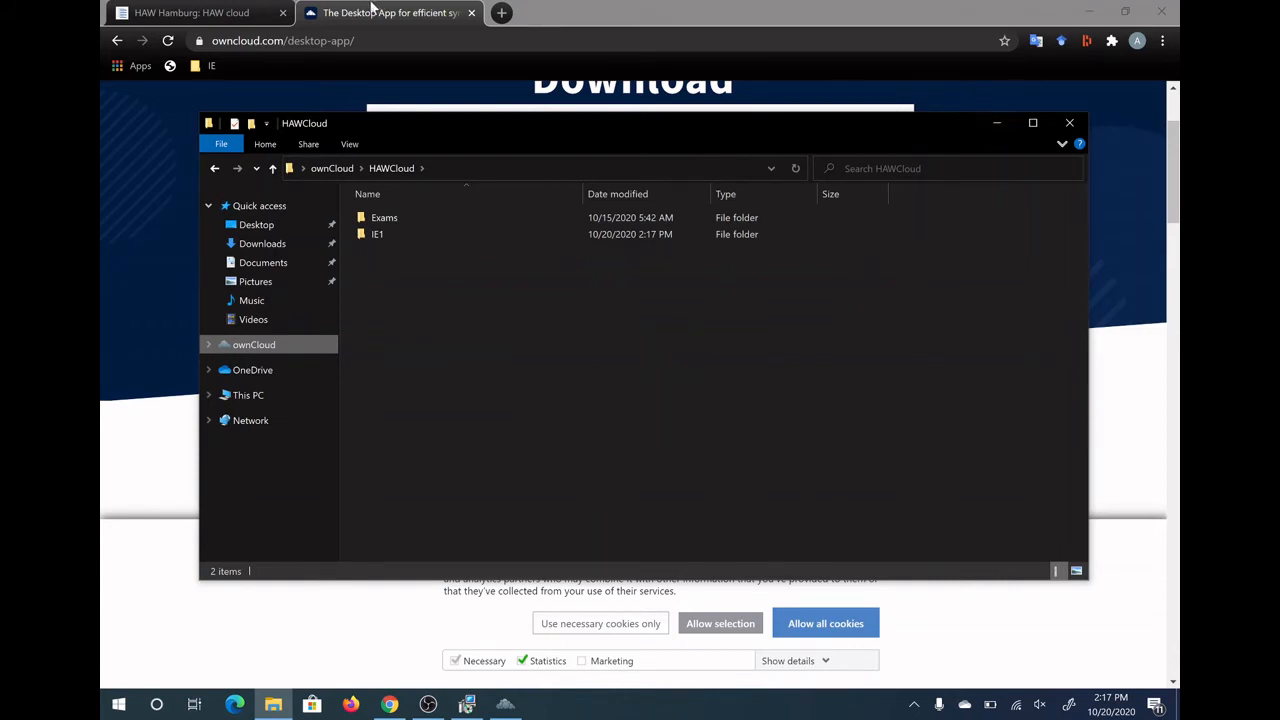
click(190, 12)
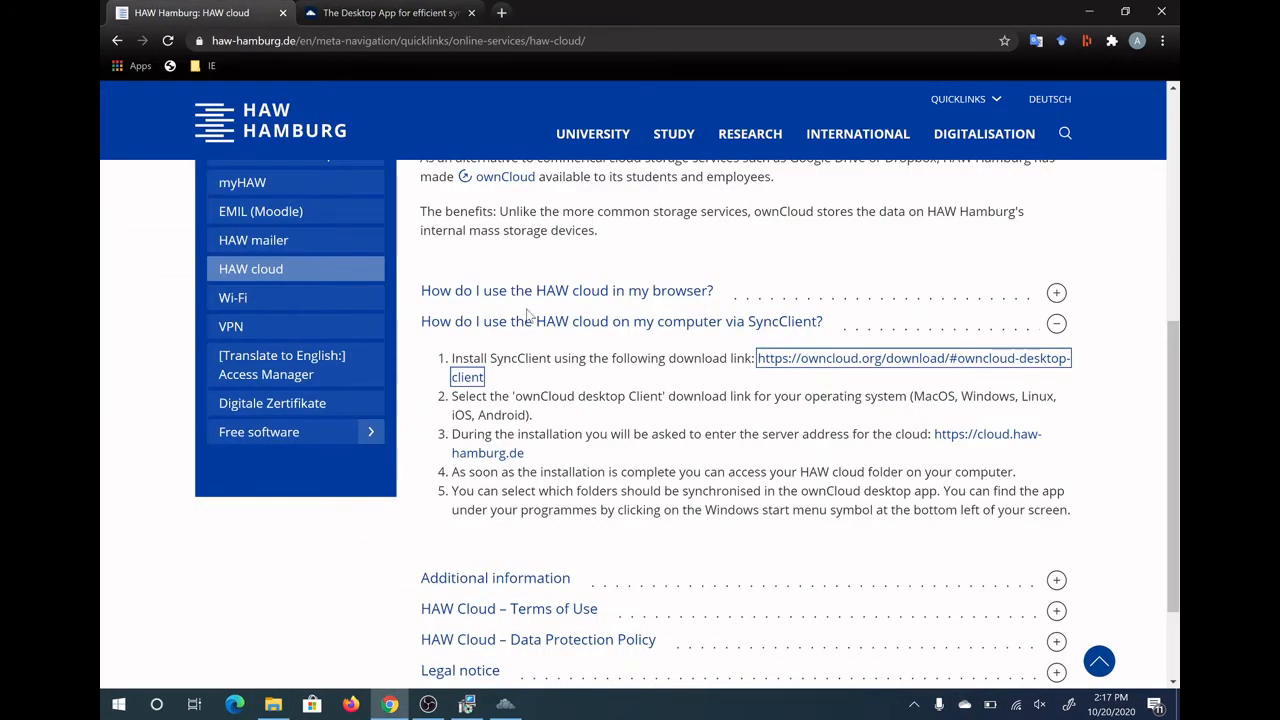
Return to HAW's Online Services page and bring up OneDrive's up-to-date status panel
click(117, 41)
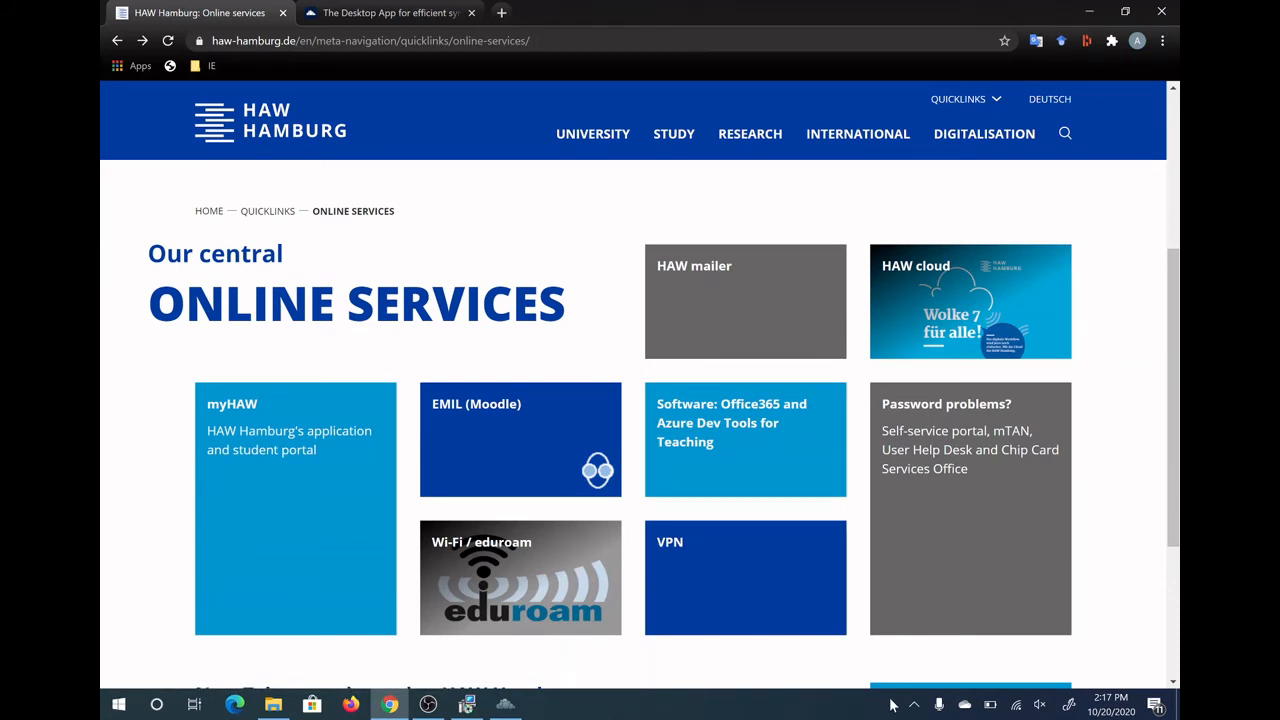
click(966, 707)
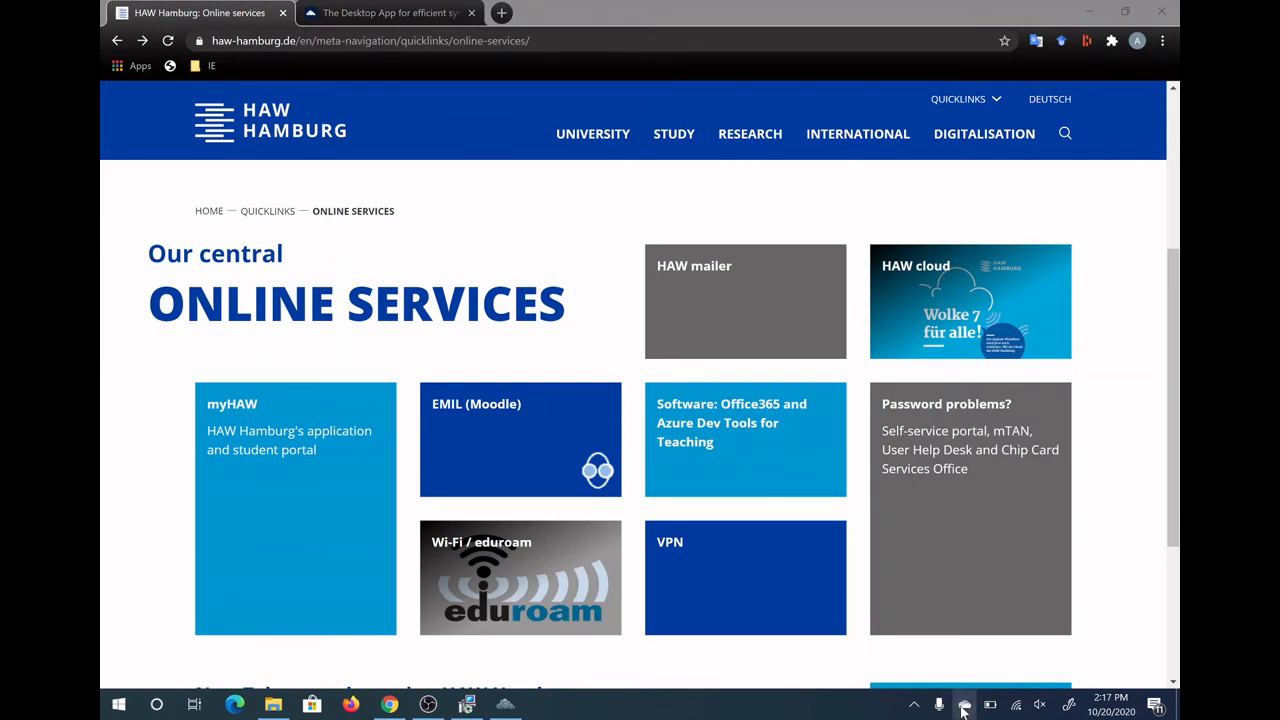
double_click(963, 709)
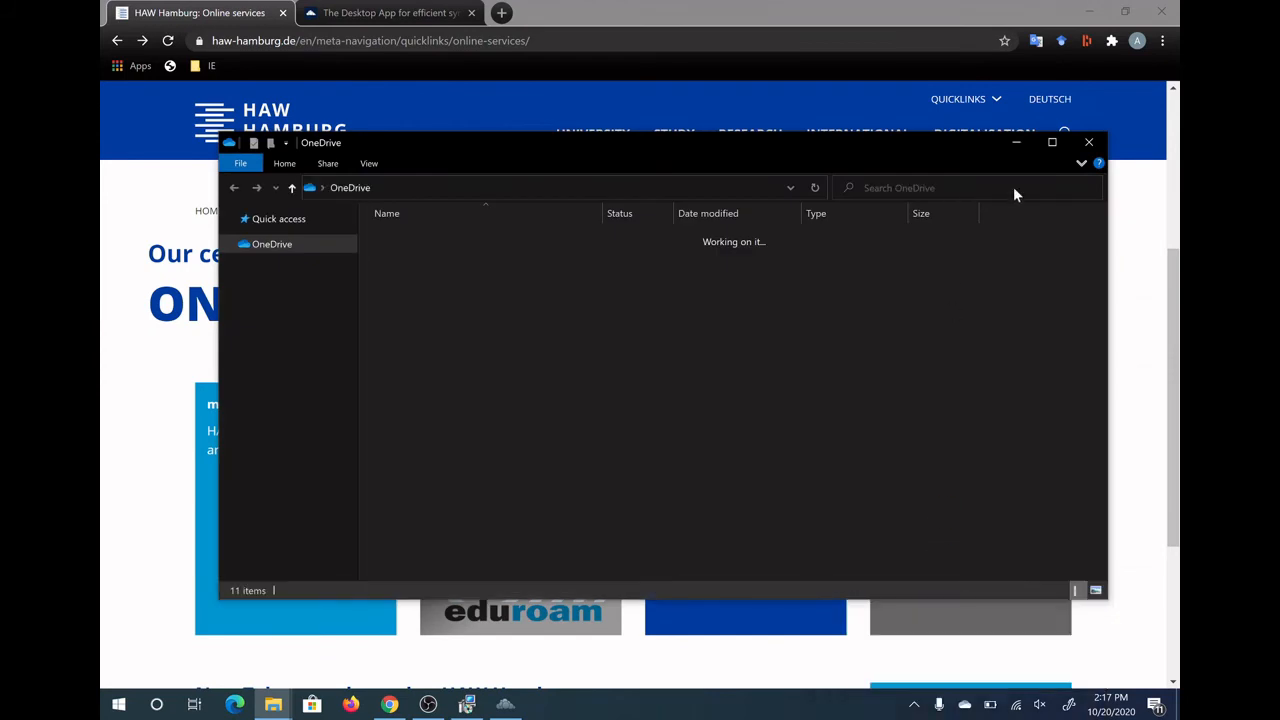
click(1088, 142)
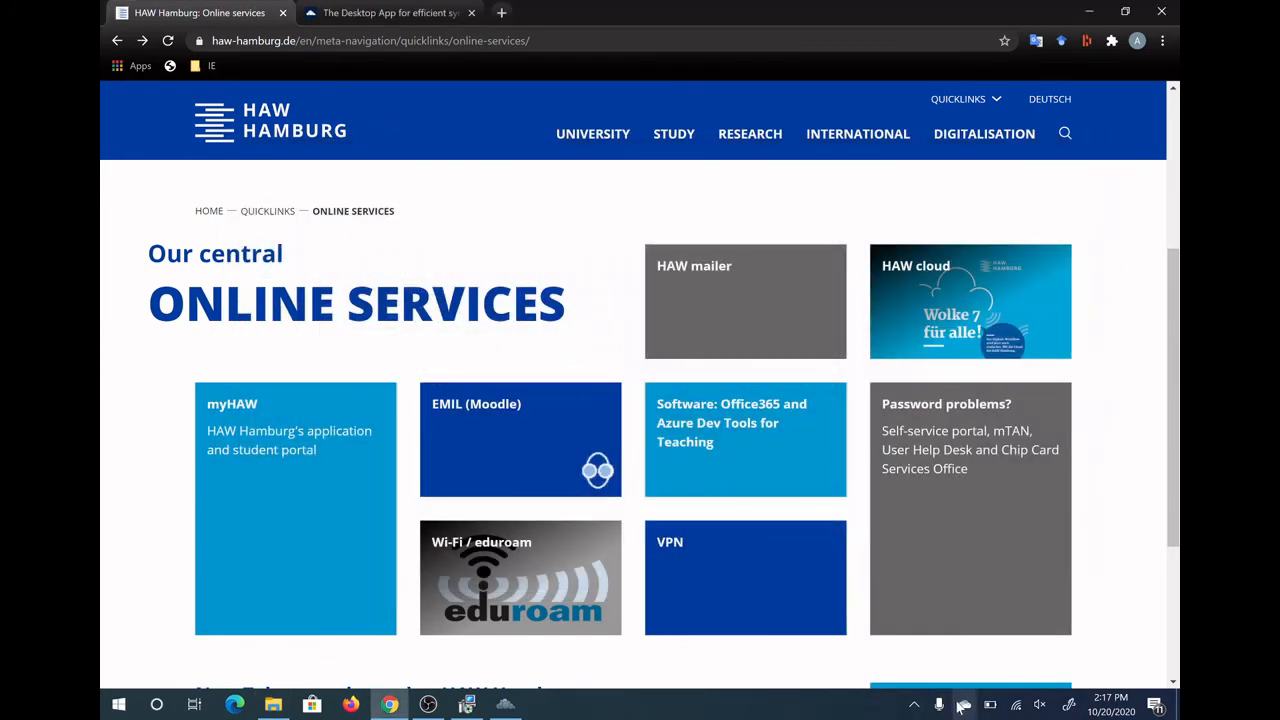
click(963, 707)
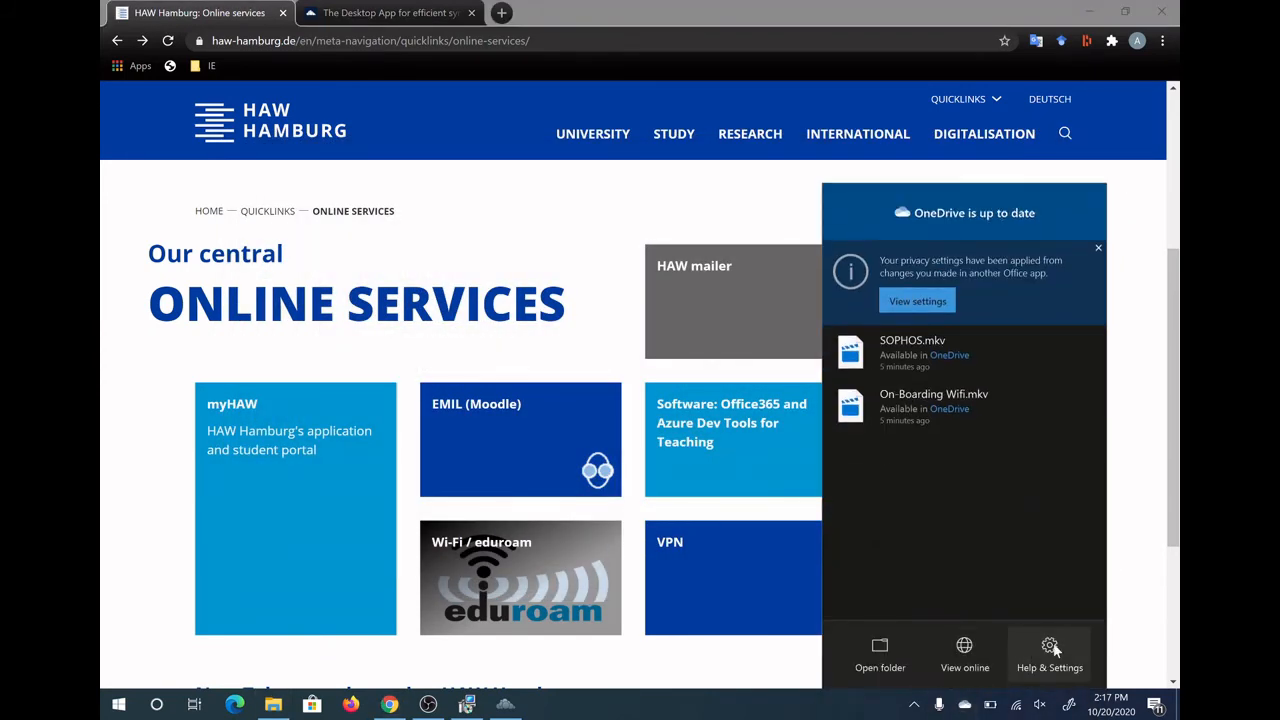
In OneDrive Settings' Account page, choose Add an account
click(1050, 648)
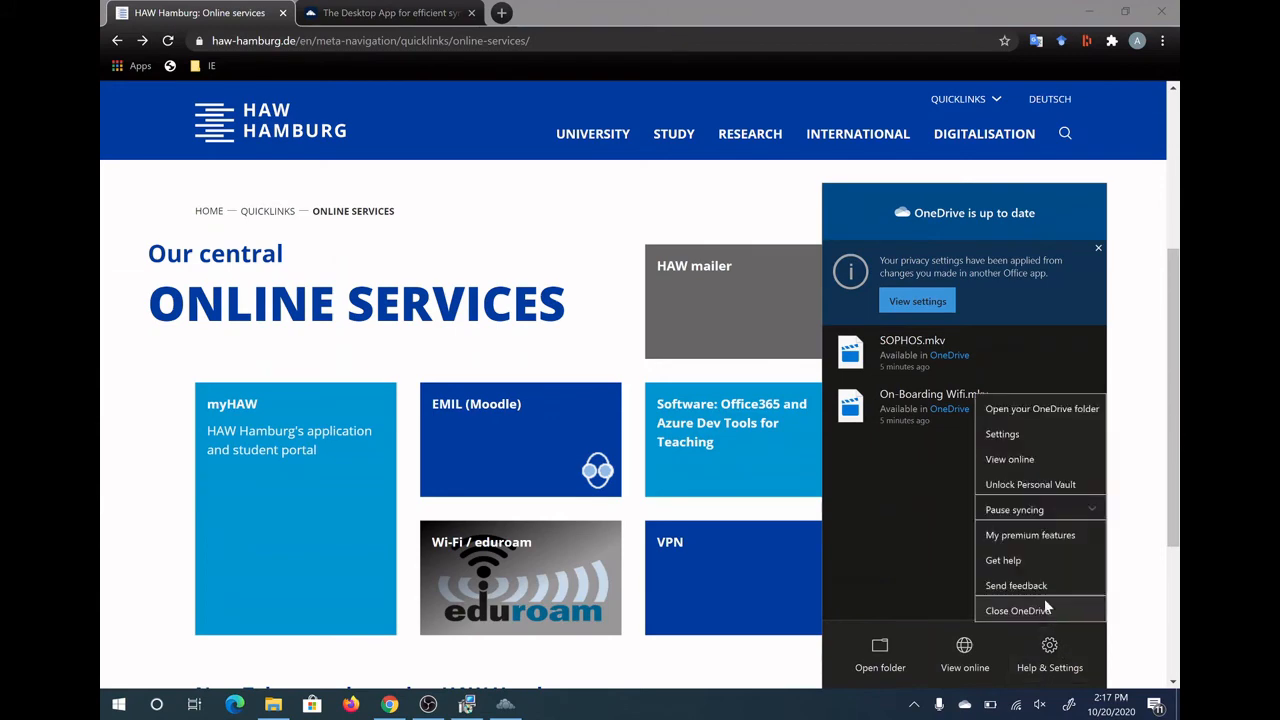
click(1002, 434)
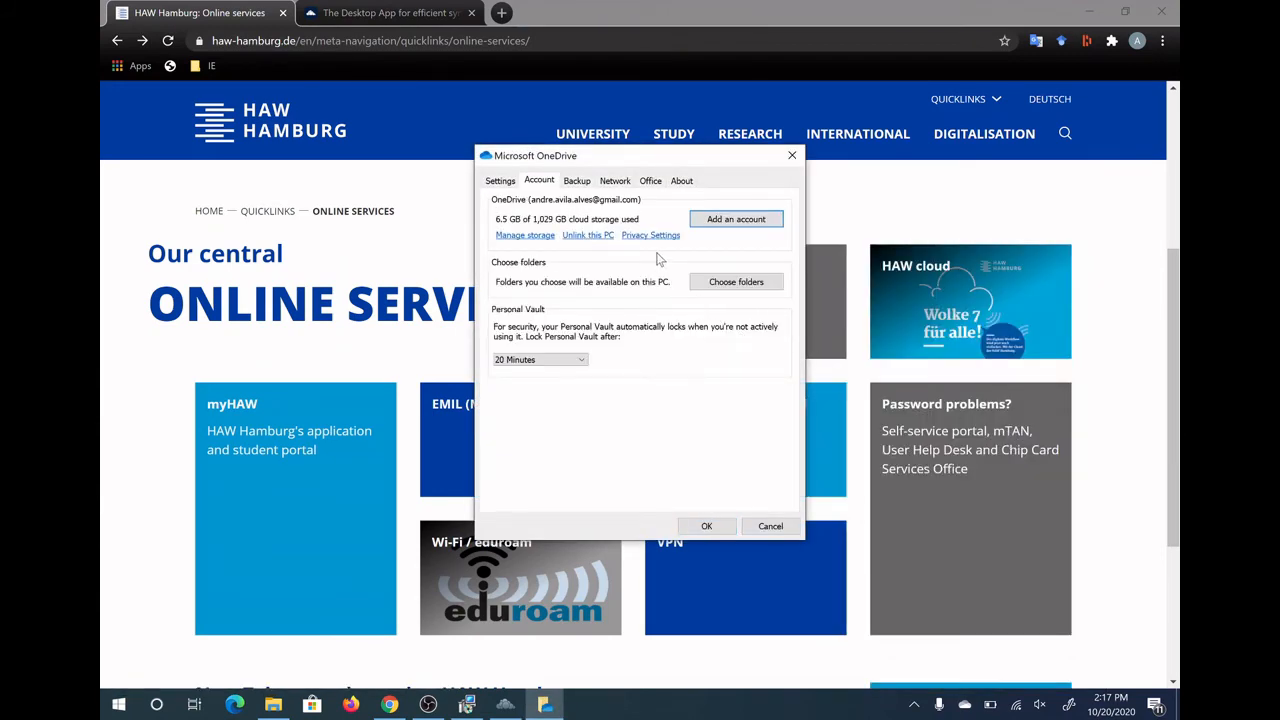
click(730, 220)
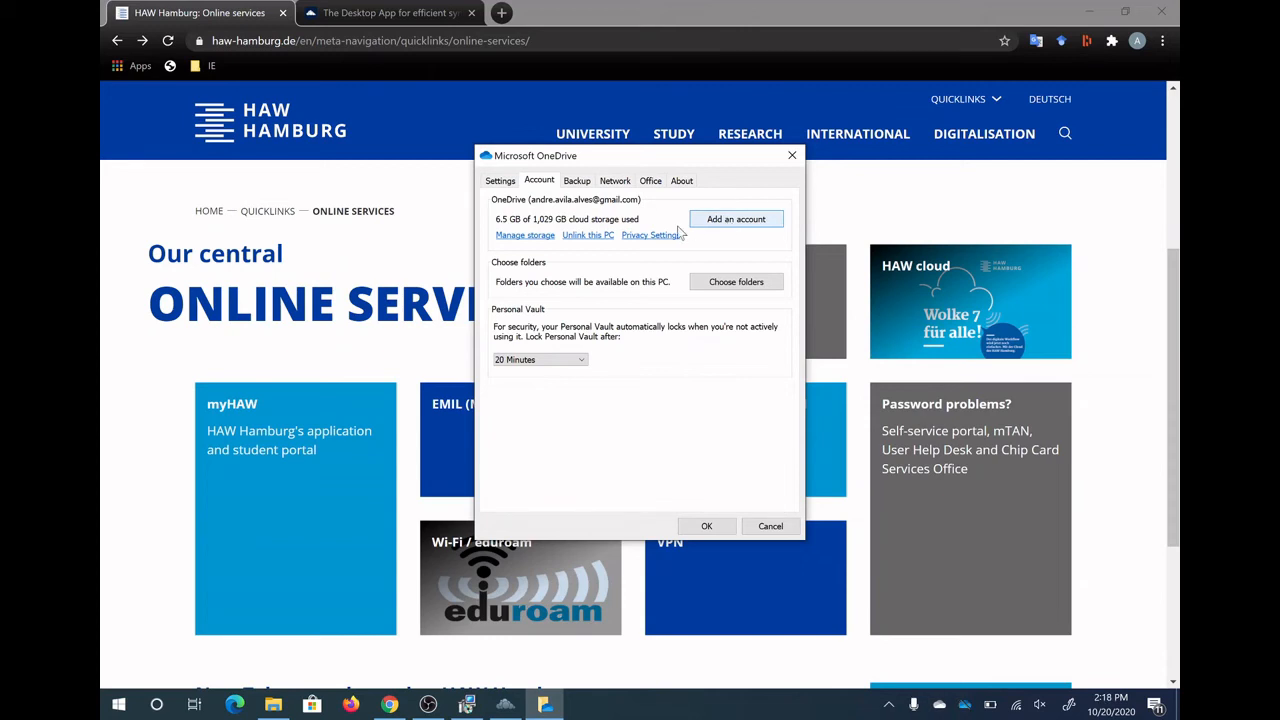
click(735, 227)
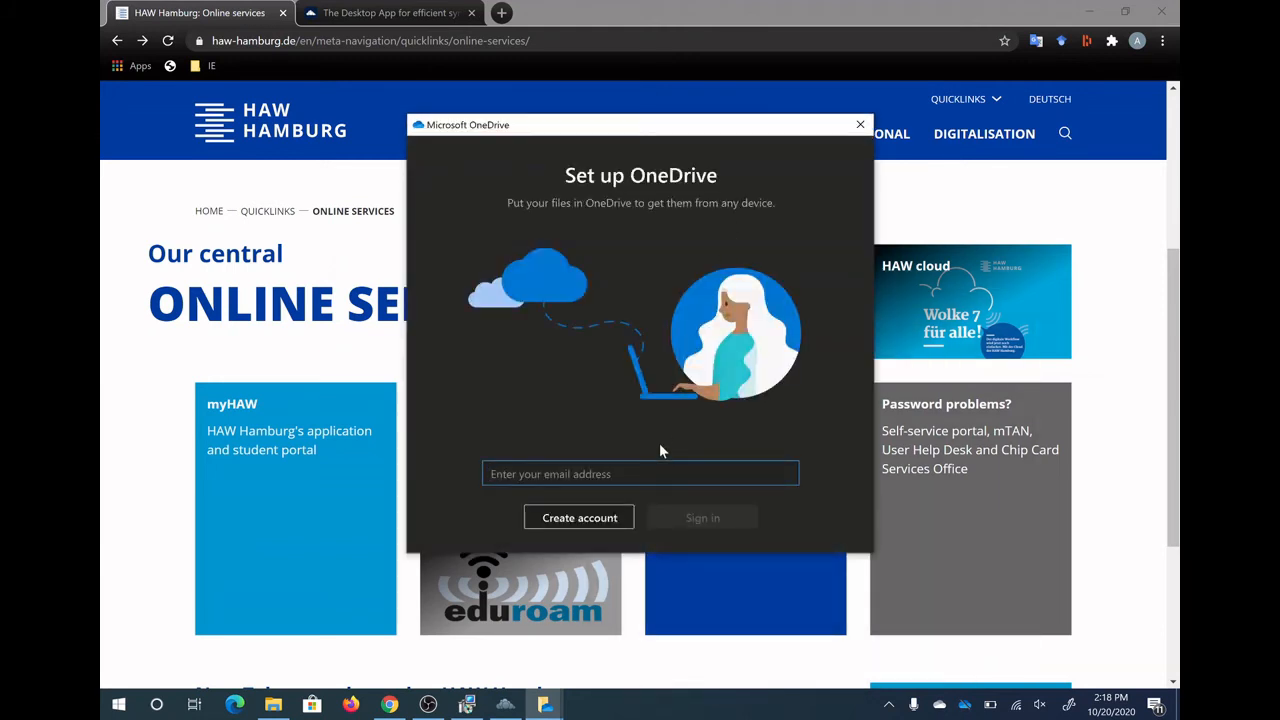
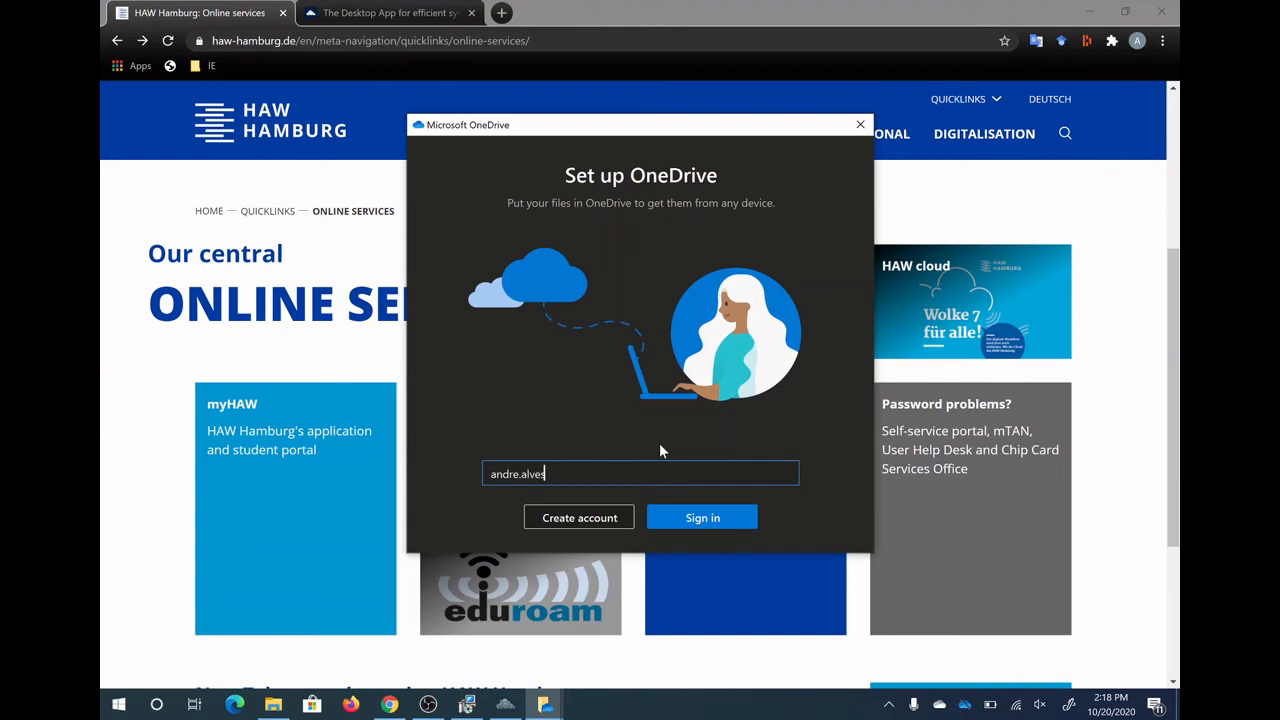
Sign in with the HAW e-mail address and accept the default OneDrive folder location
click(688, 517)
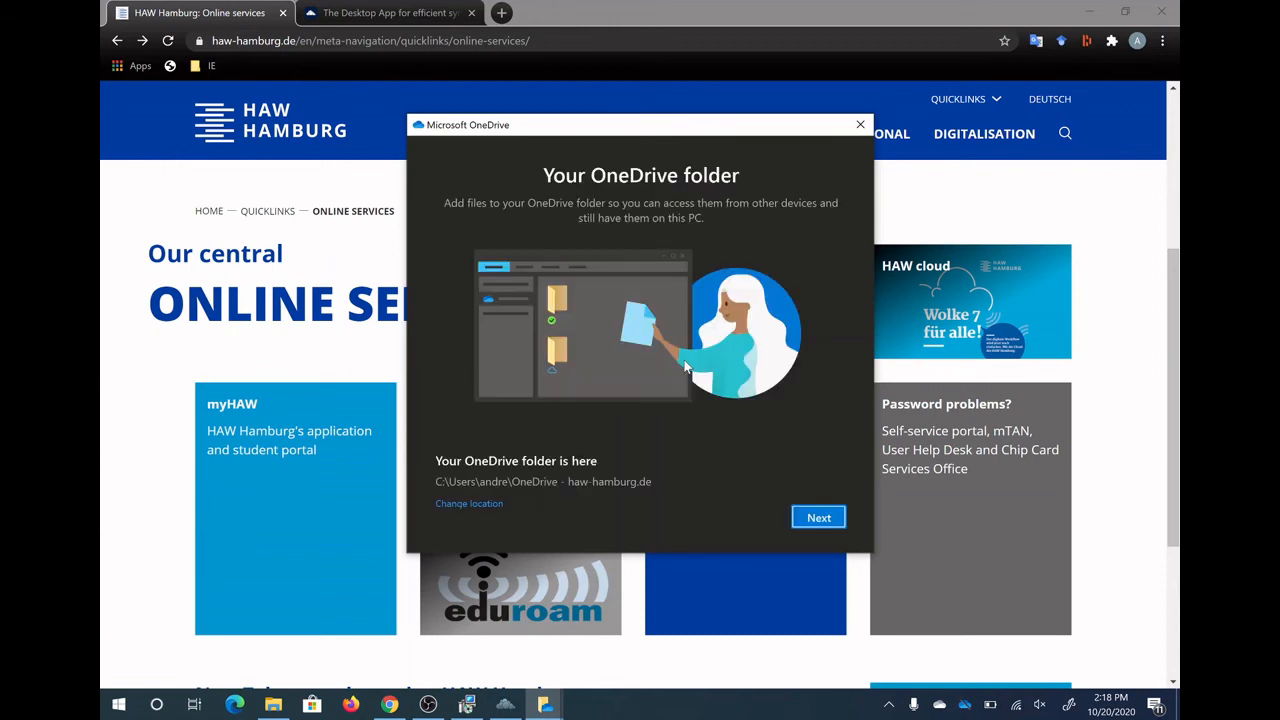
click(818, 517)
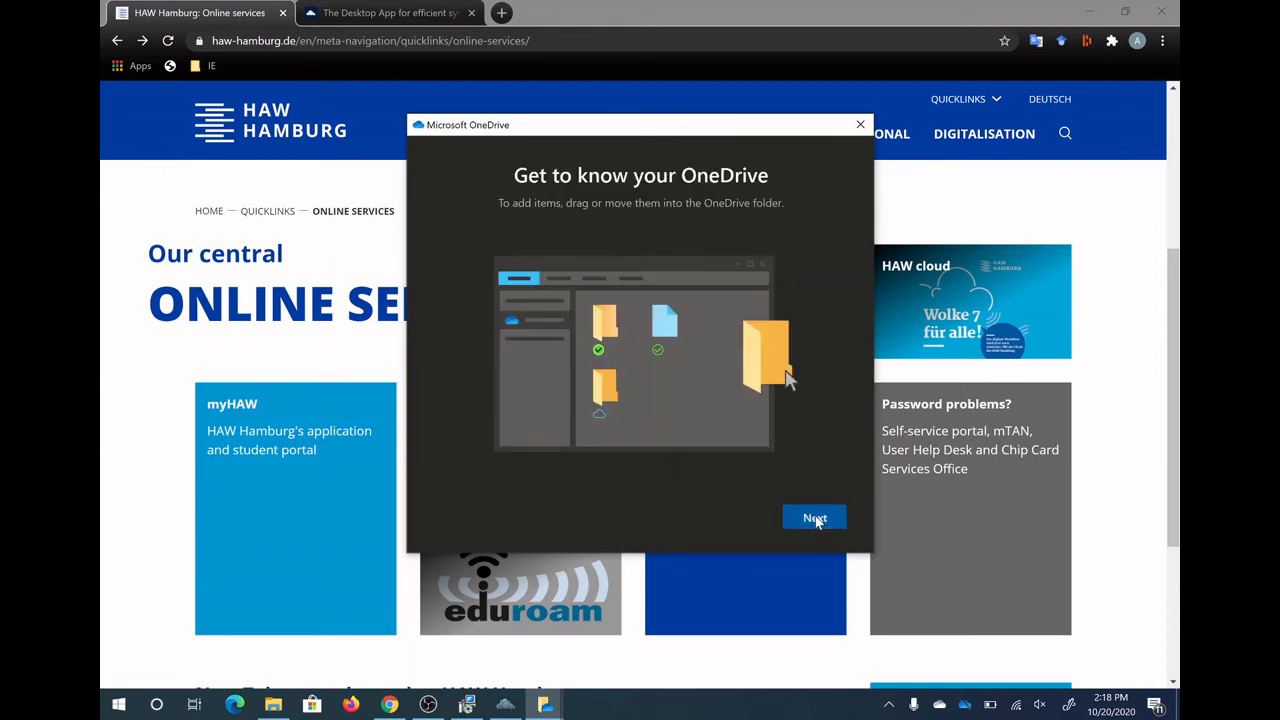
Finish the OneDrive tour, skip the mobile app, and open the OneDrive - haw-hamburg.de folder
click(815, 517)
click(815, 518)
click(815, 518)
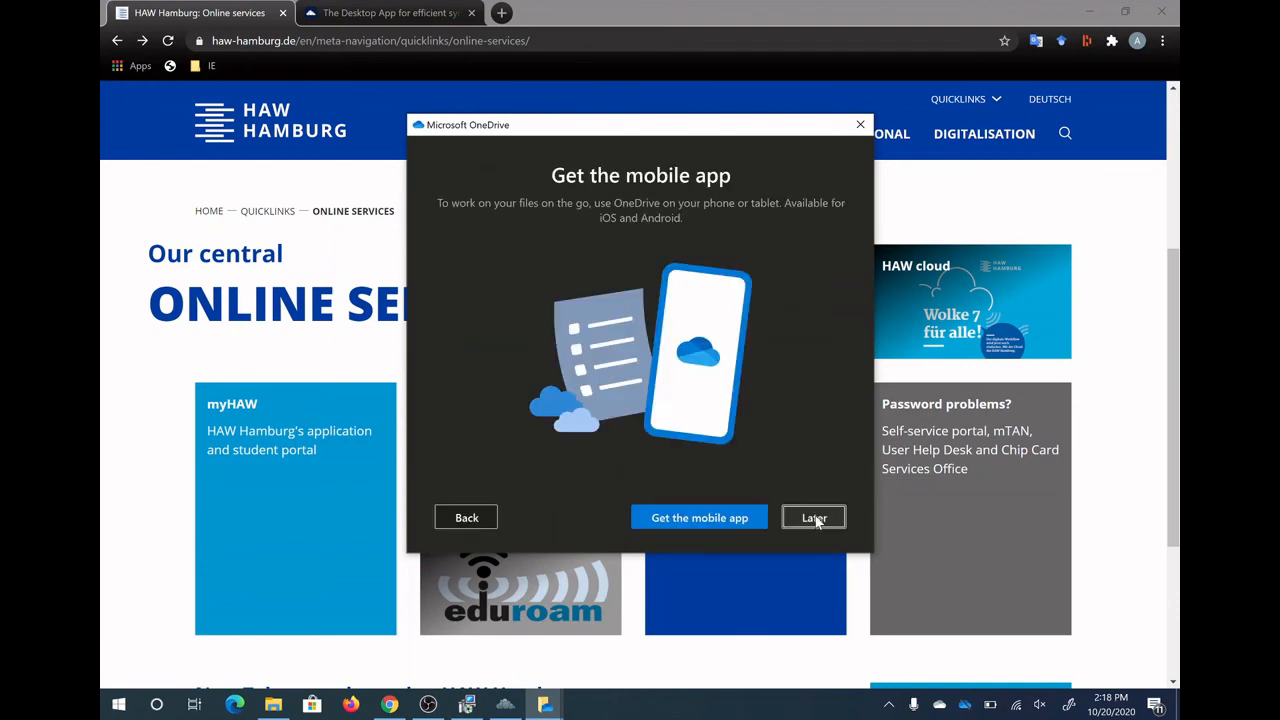
click(815, 519)
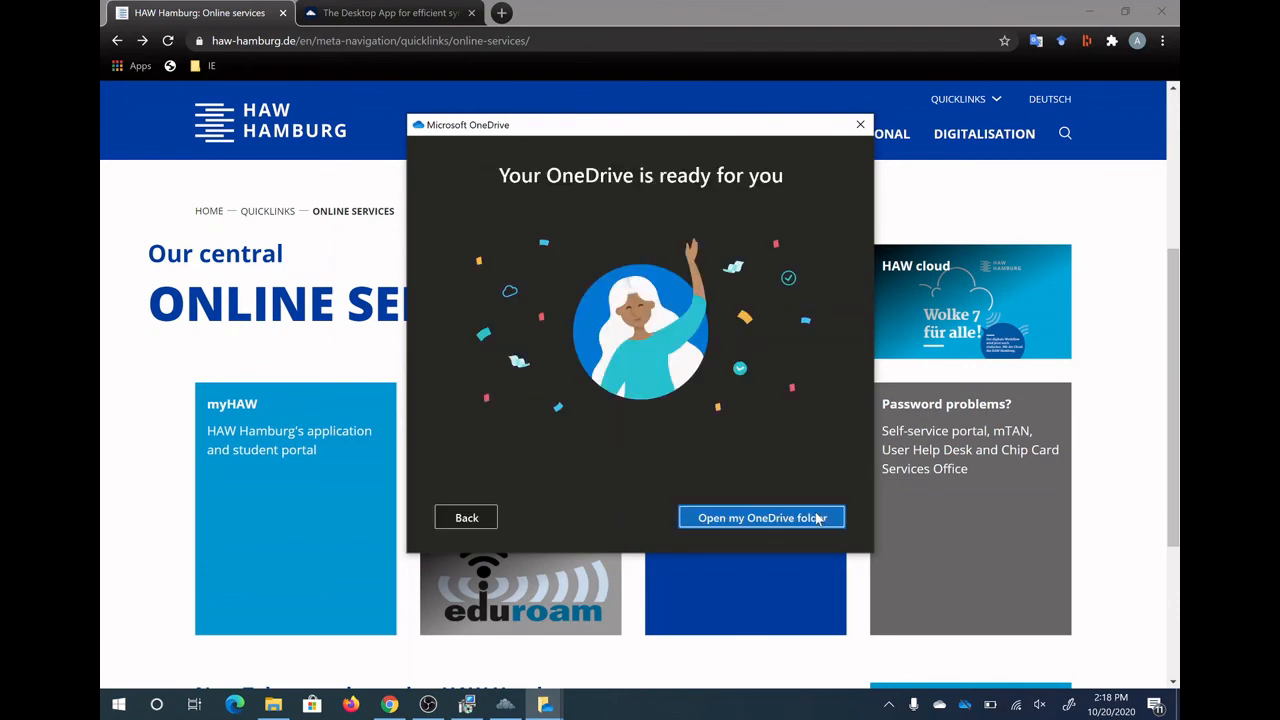
click(816, 518)
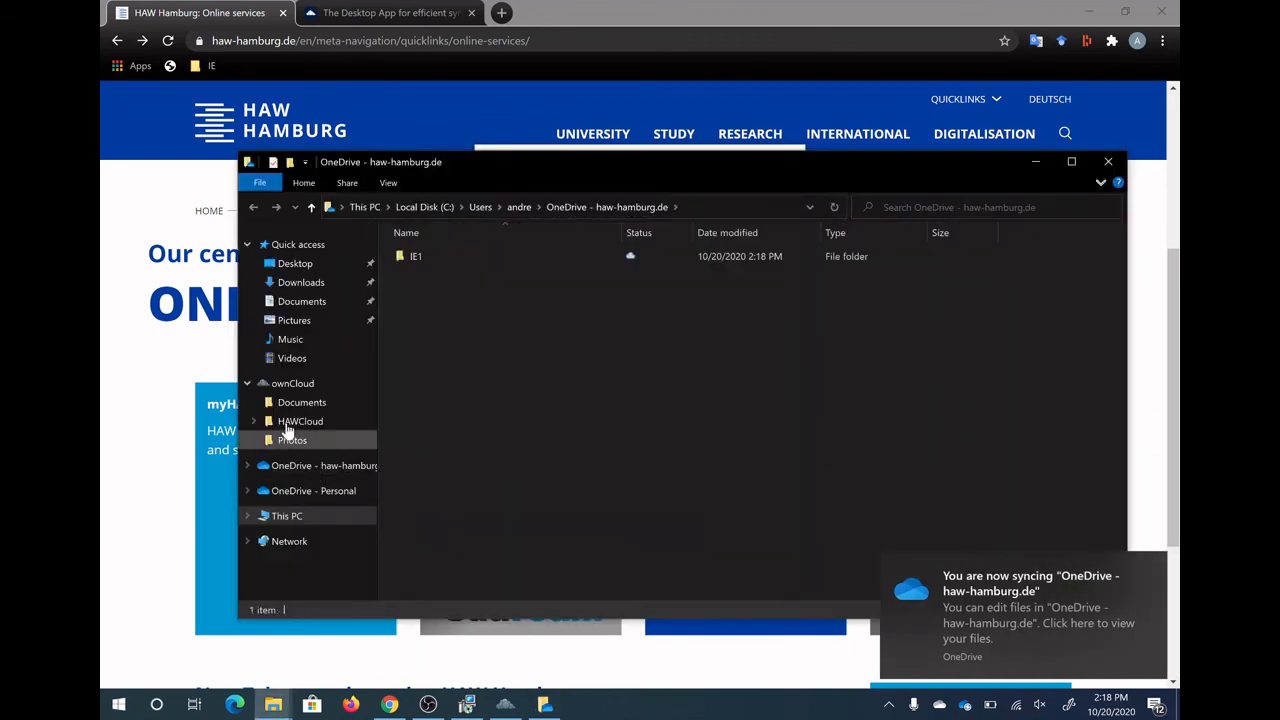
Verify 'OneDrive - haw-hamburg.de' shows its 19 synced items beside the ownCloud folders, then close File Explorer
click(248, 384)
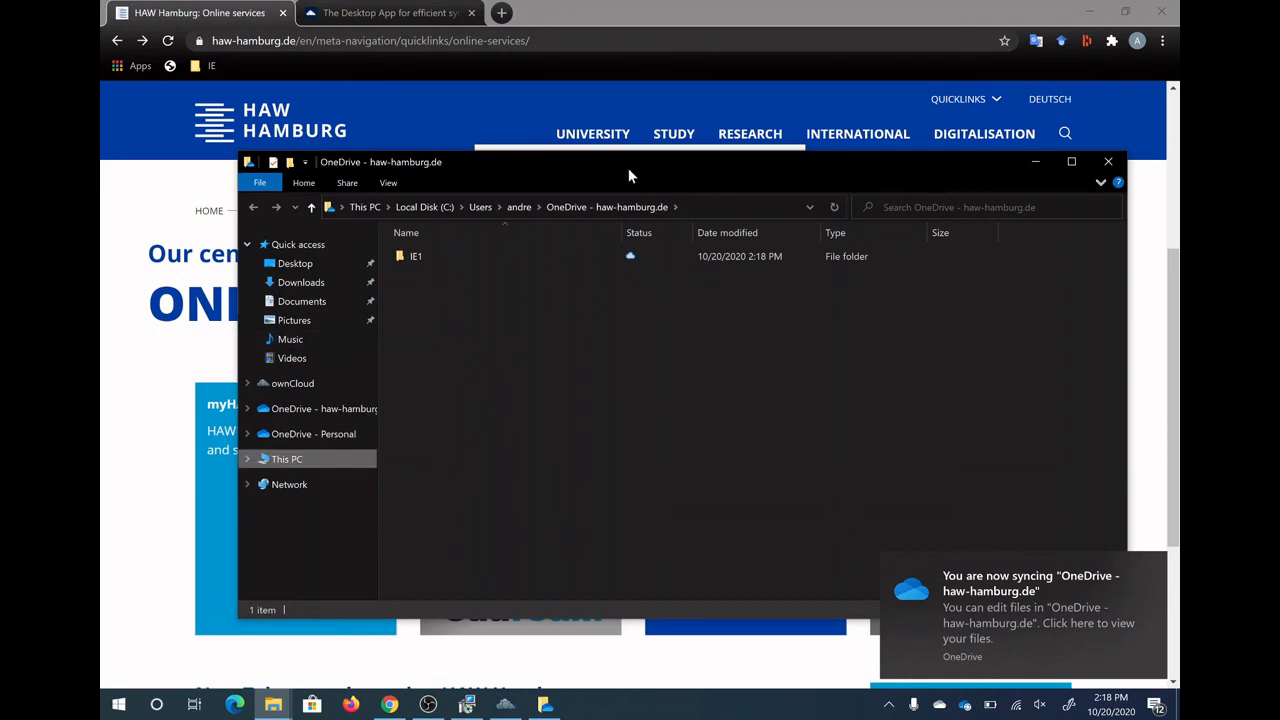
drag(628, 168, 577, 127)
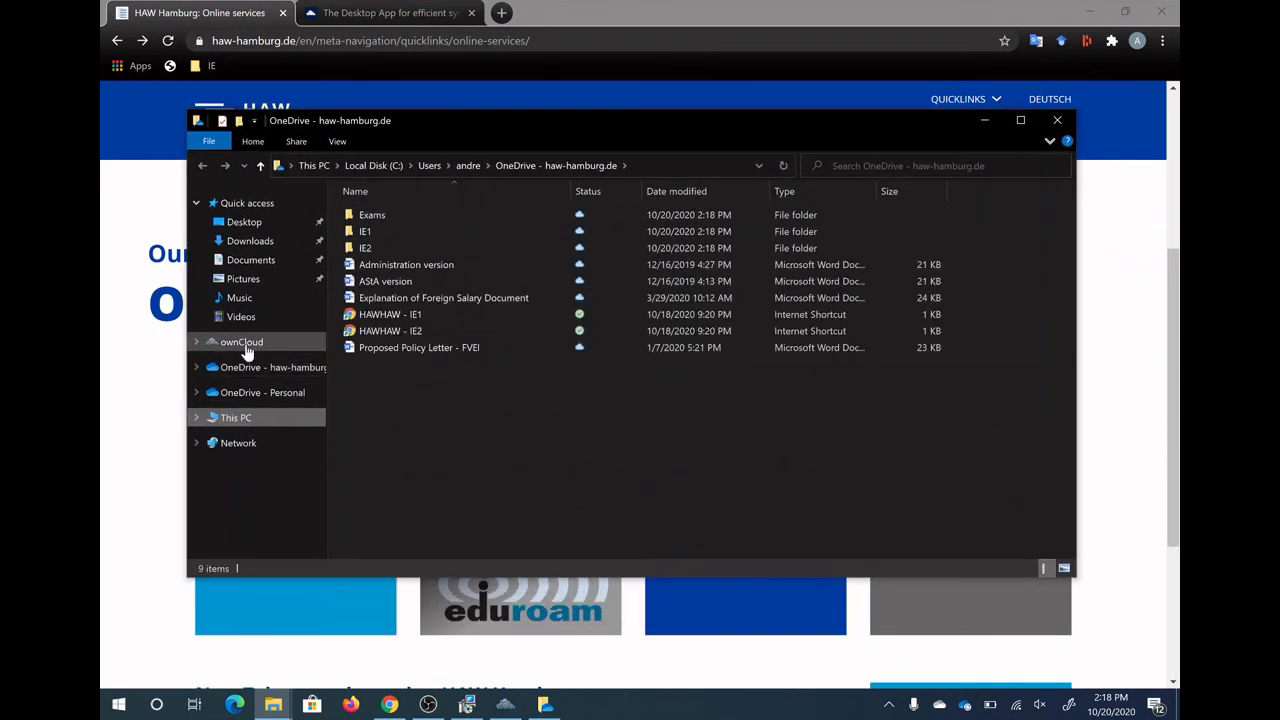
click(197, 343)
click(198, 343)
click(197, 342)
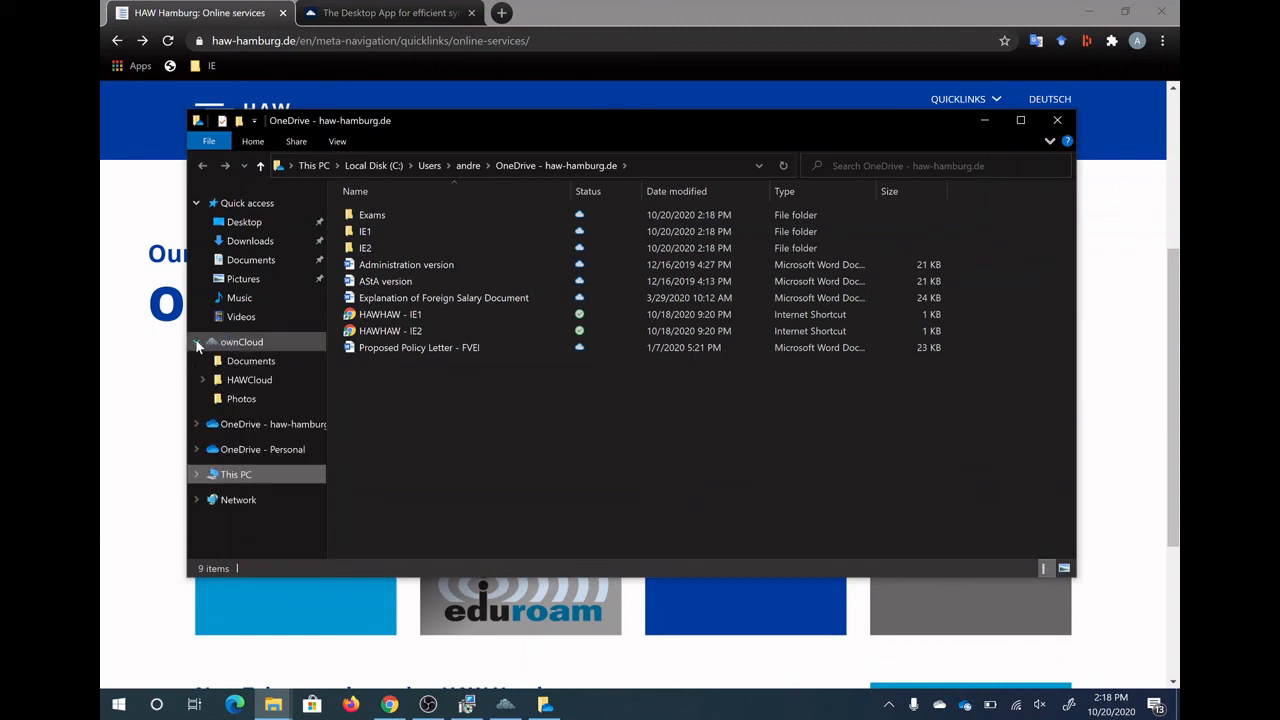
click(197, 342)
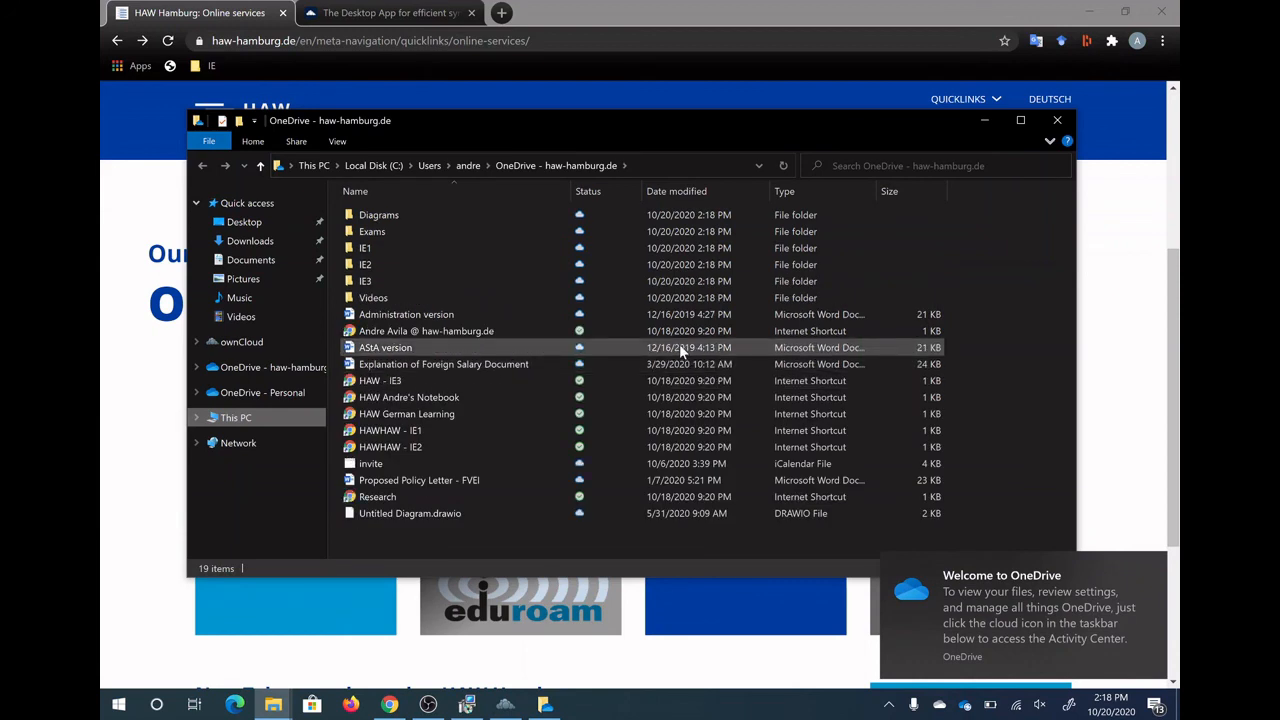
click(1058, 122)
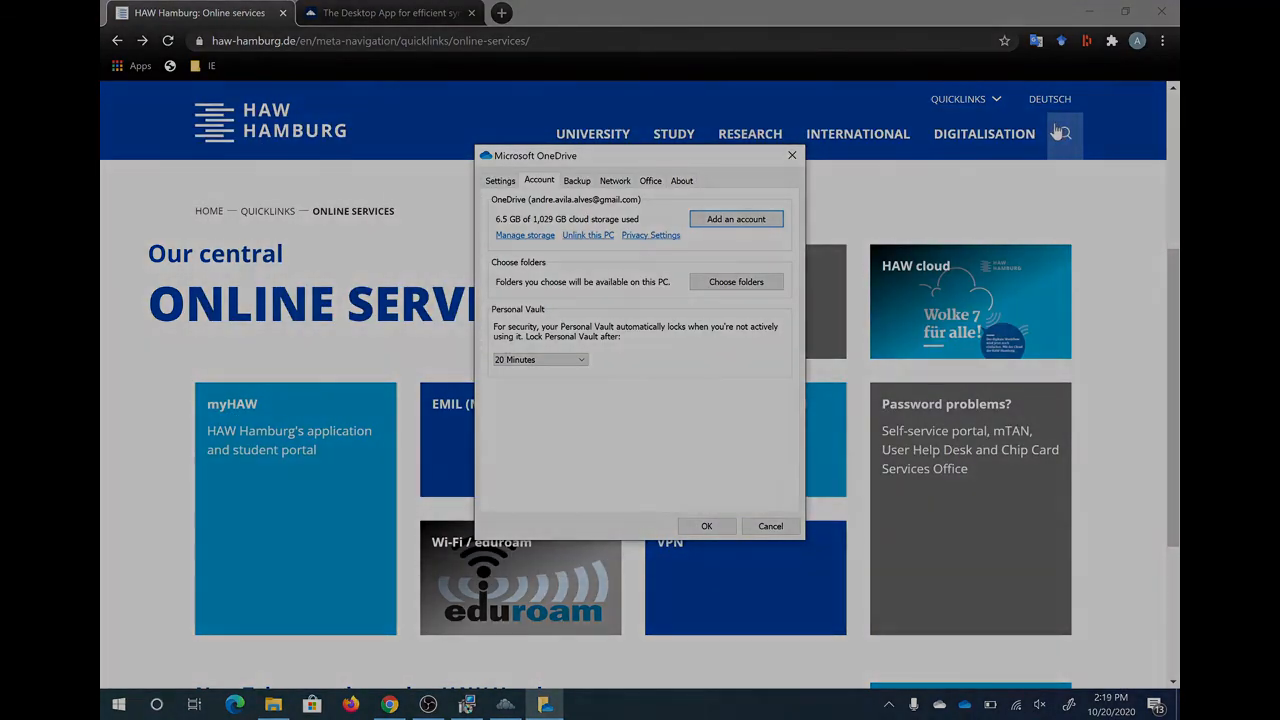